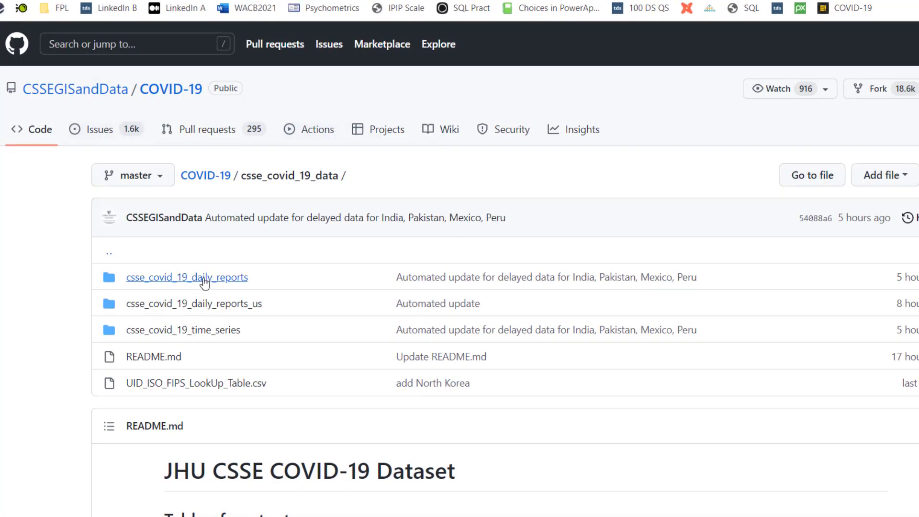
- Open the csse_covid_19_time_series folder in the GitHub repository
scroll(316, 387, down, 8)
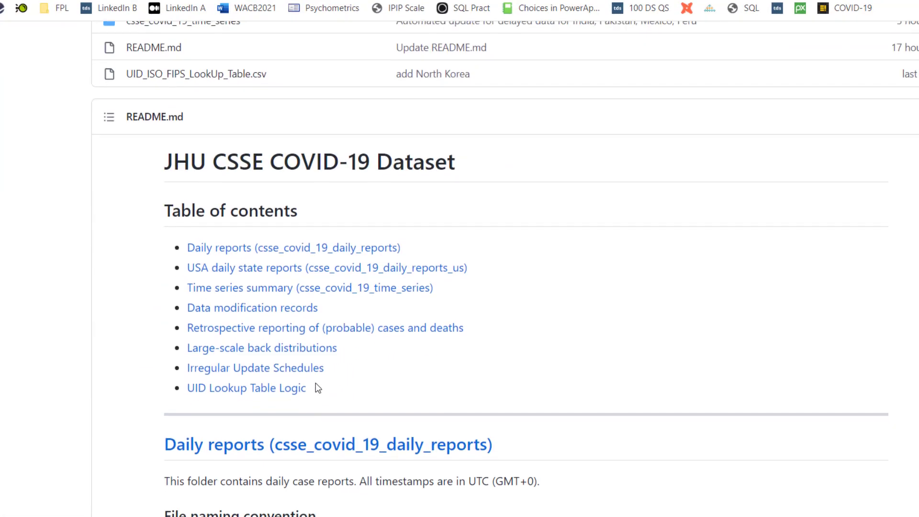
scroll(316, 387, up, 8)
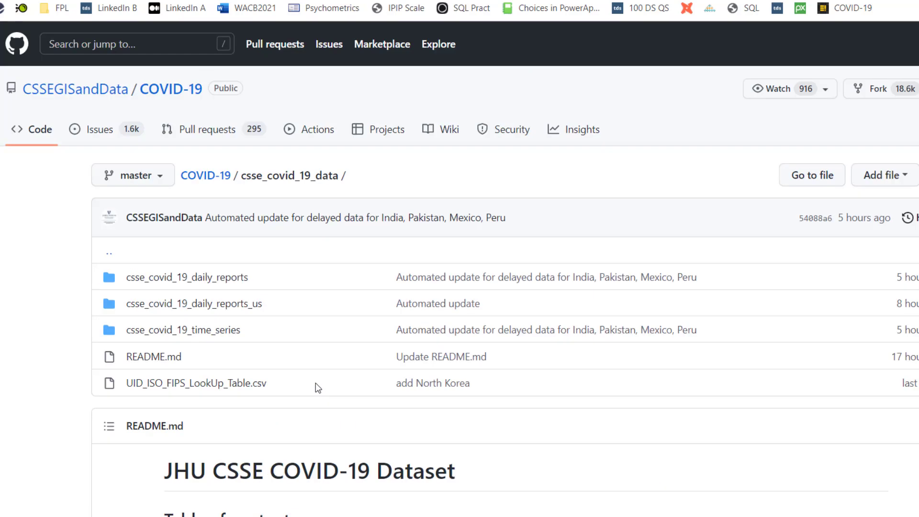
click(184, 335)
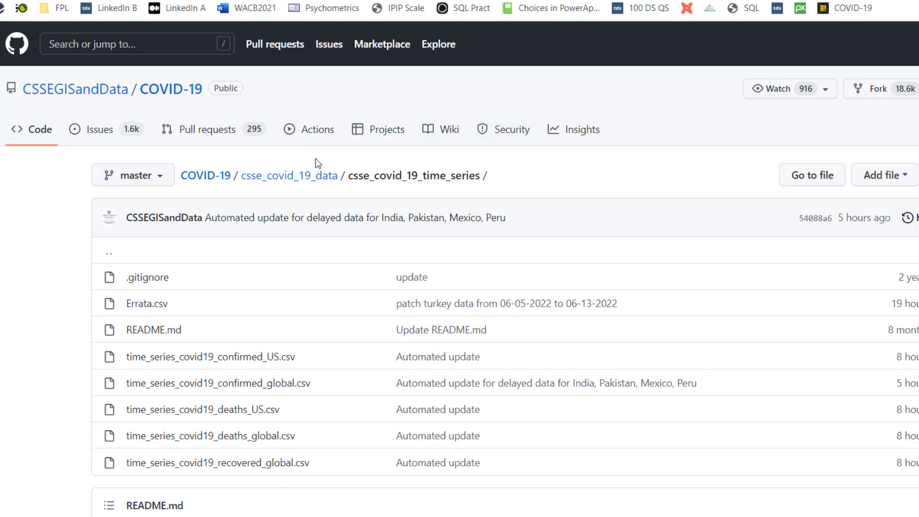
click(307, 180)
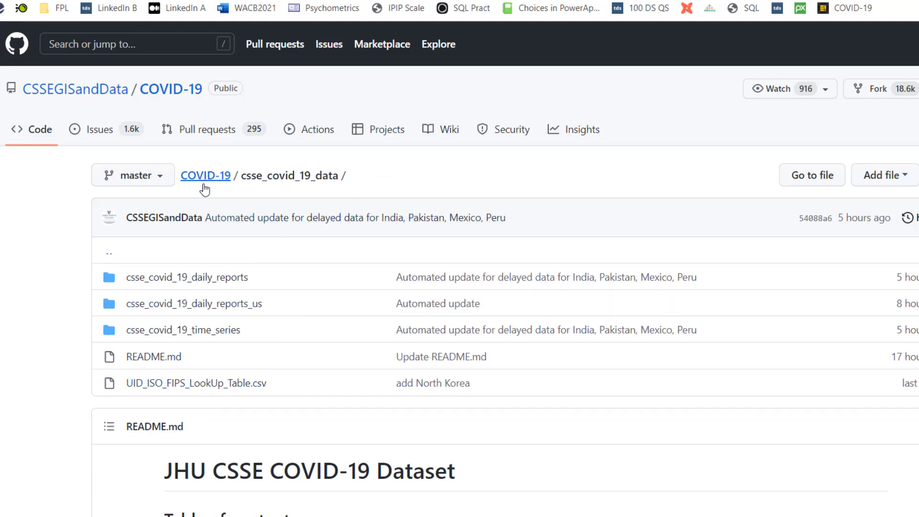
click(192, 333)
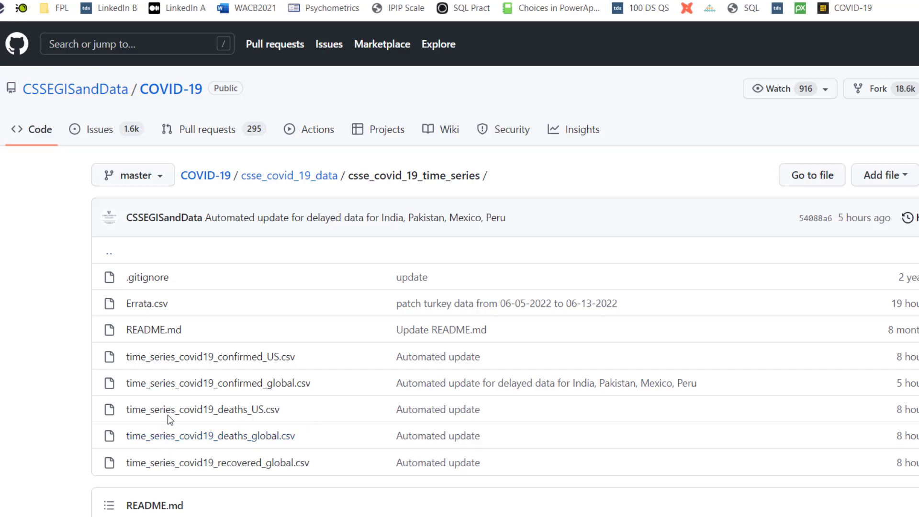
- Open the raw time_series_covid19_confirmed_global.csv, select its URL, and return to Book1
click(186, 383)
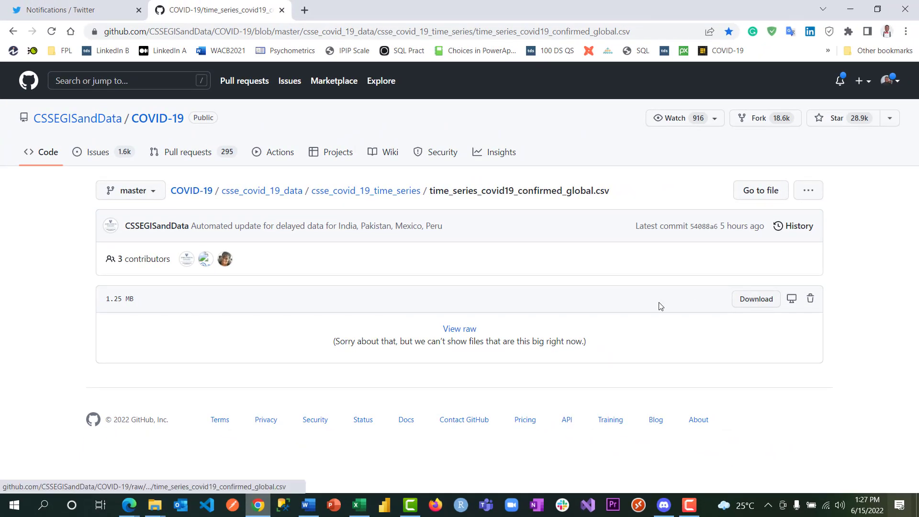
click(456, 331)
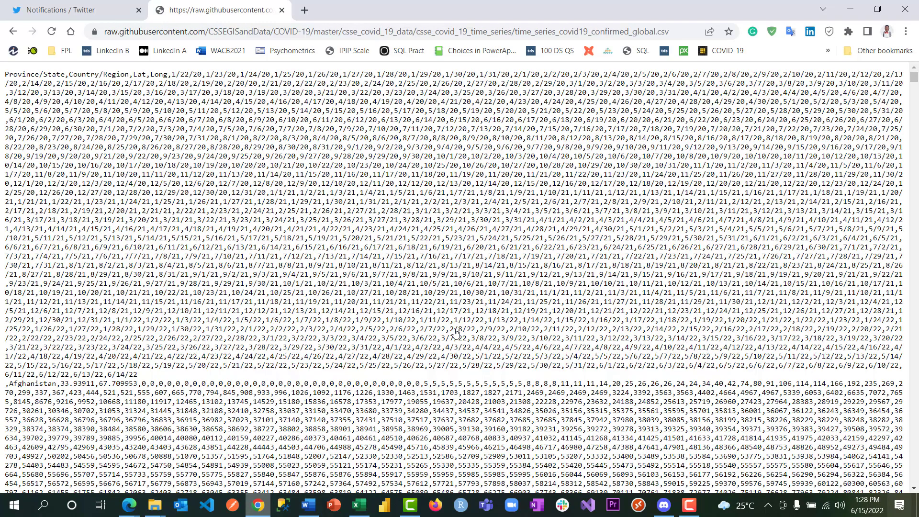
click(473, 35)
key(ctrl+c)
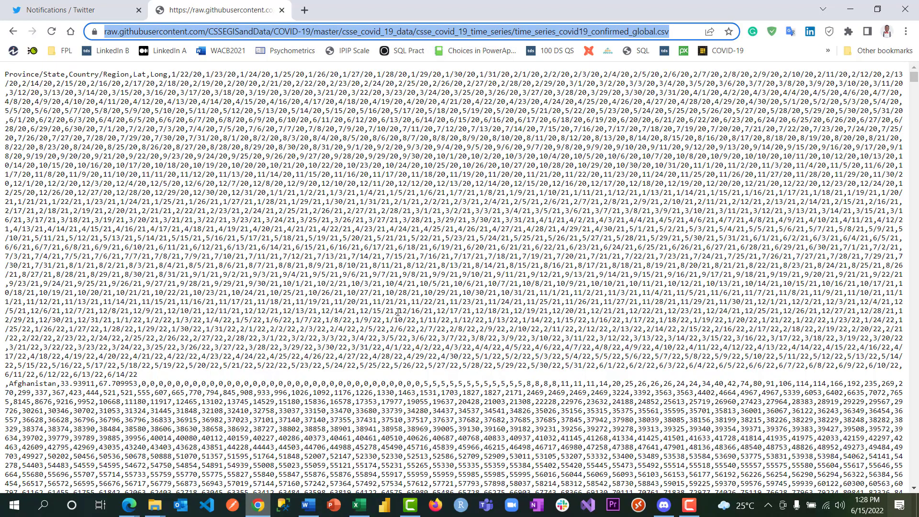
click(359, 505)
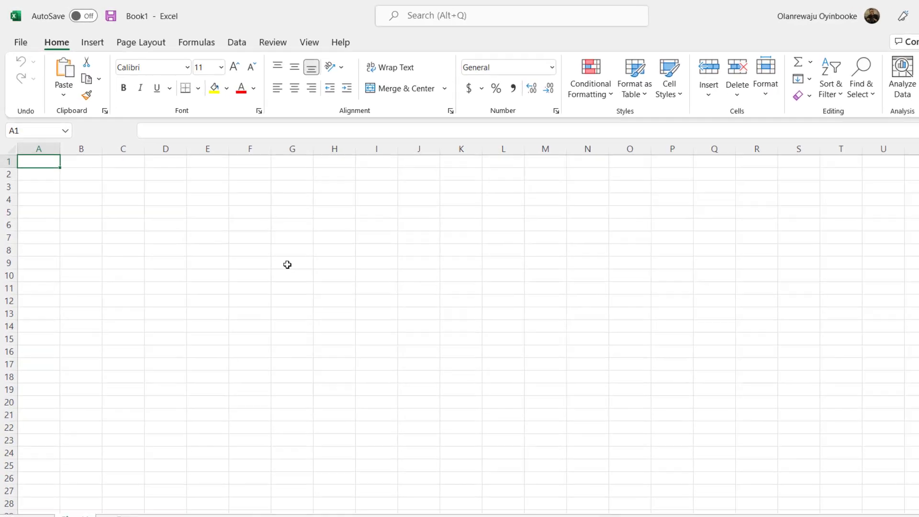
- Import the confirmed_global CSV with Data > From Web, using the pasted raw GitHub URL
click(239, 43)
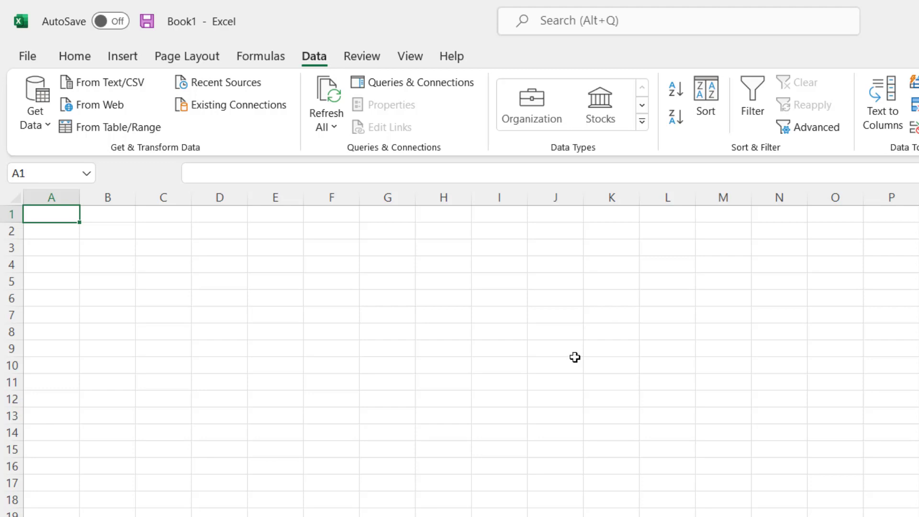
click(99, 106)
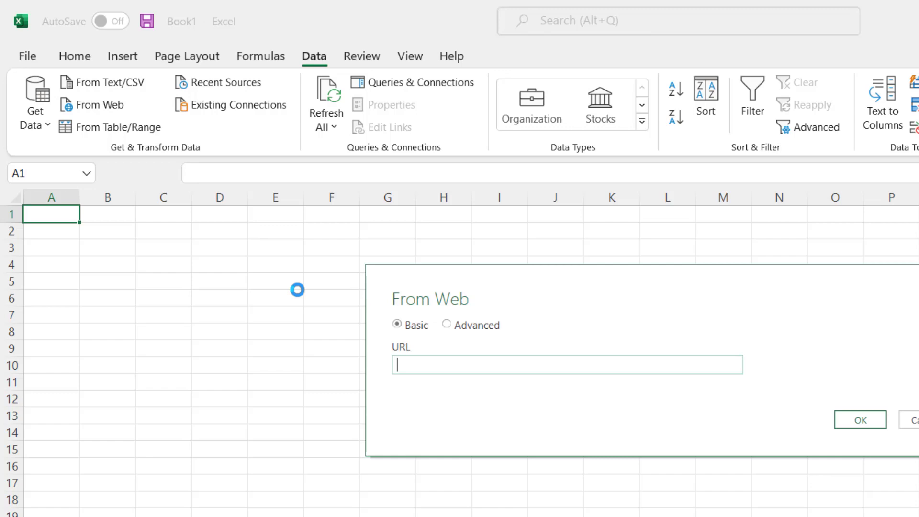
key(ctrl+v)
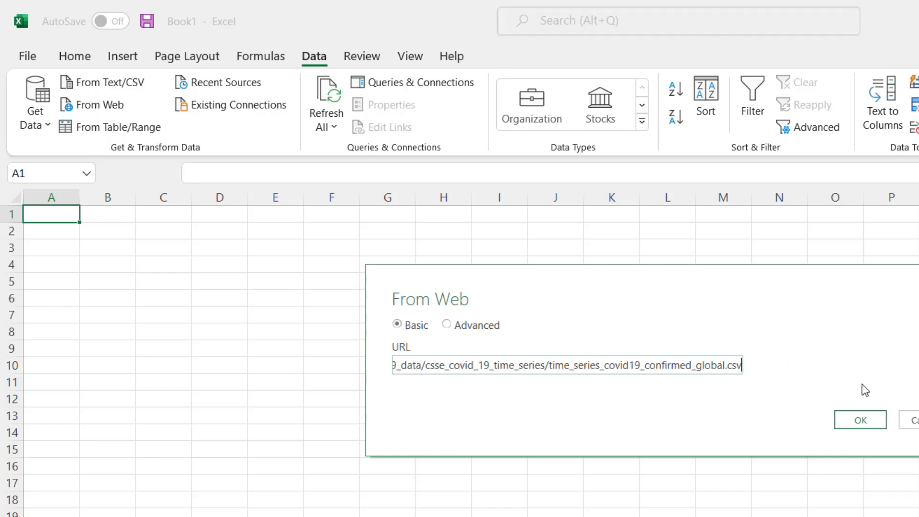
click(877, 429)
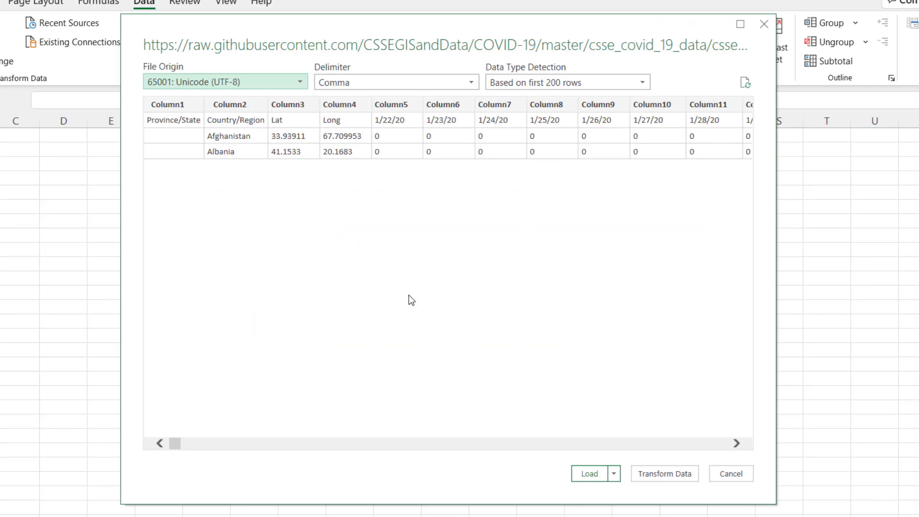
- Load the CSV into Power Query Editor and use the first row as headers
click(674, 473)
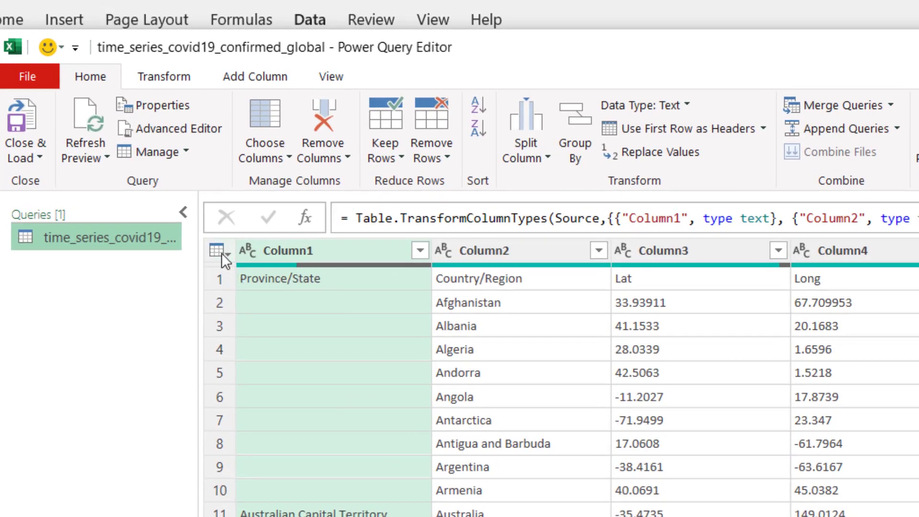
click(220, 251)
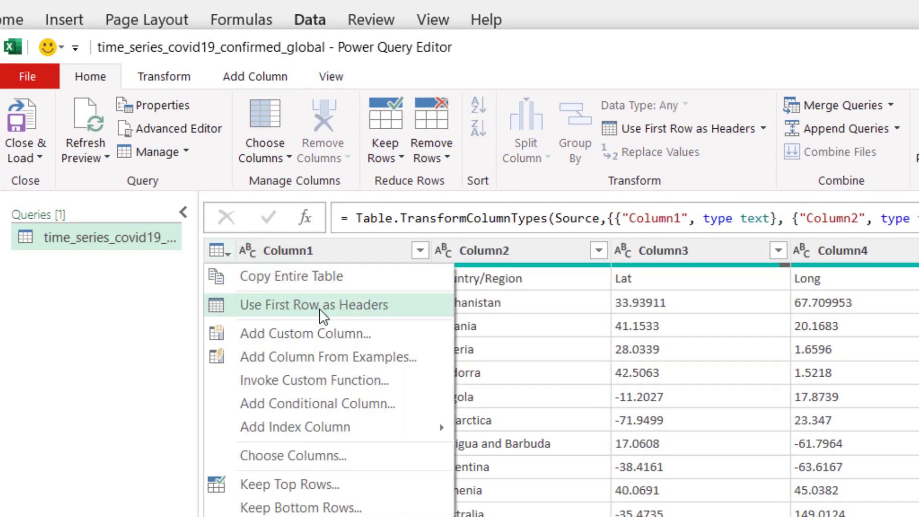
click(319, 309)
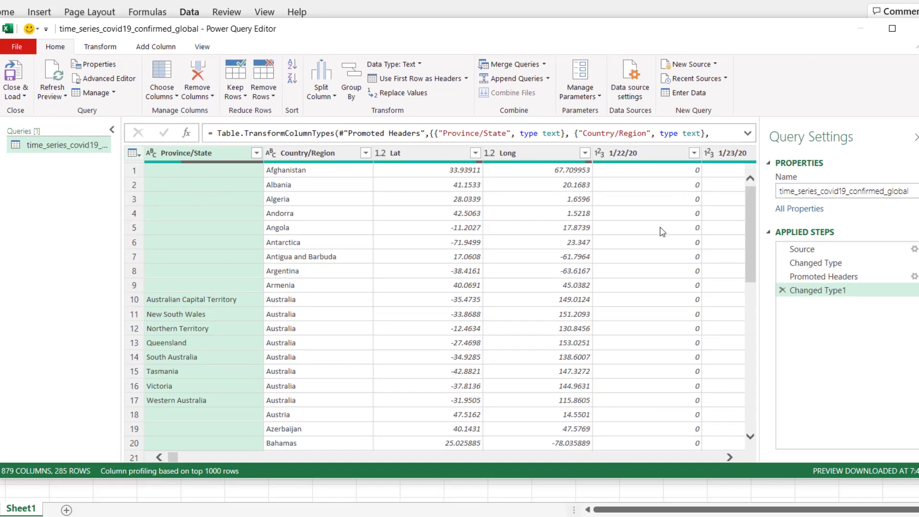
- Delete the Columns=879 argument from the Source step's formula
click(808, 249)
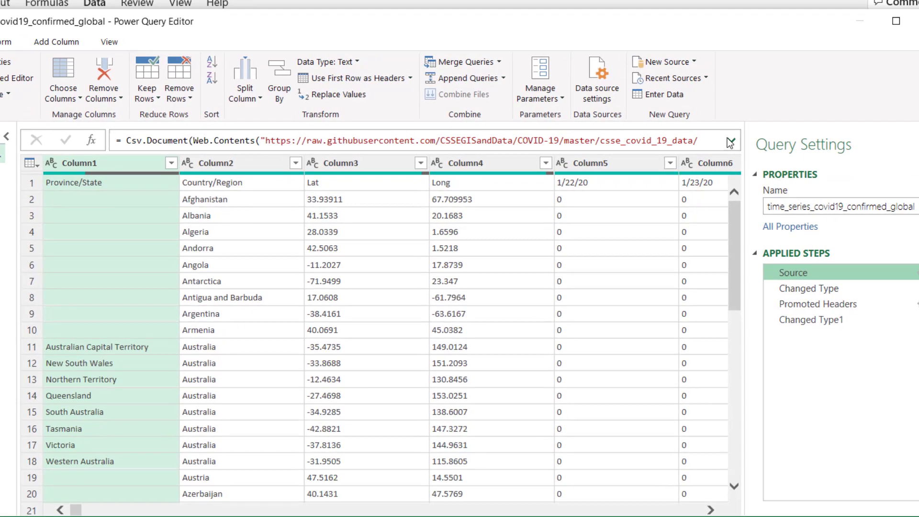
click(747, 133)
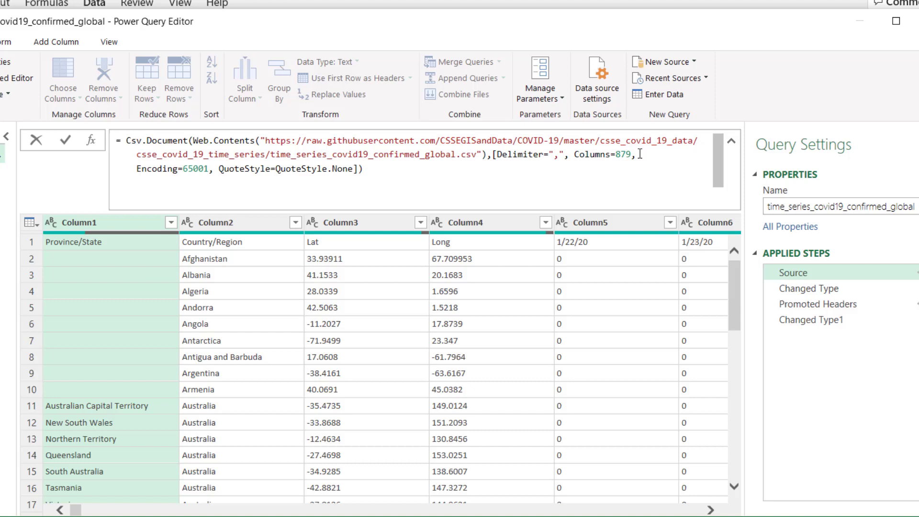
drag(639, 155, 575, 154)
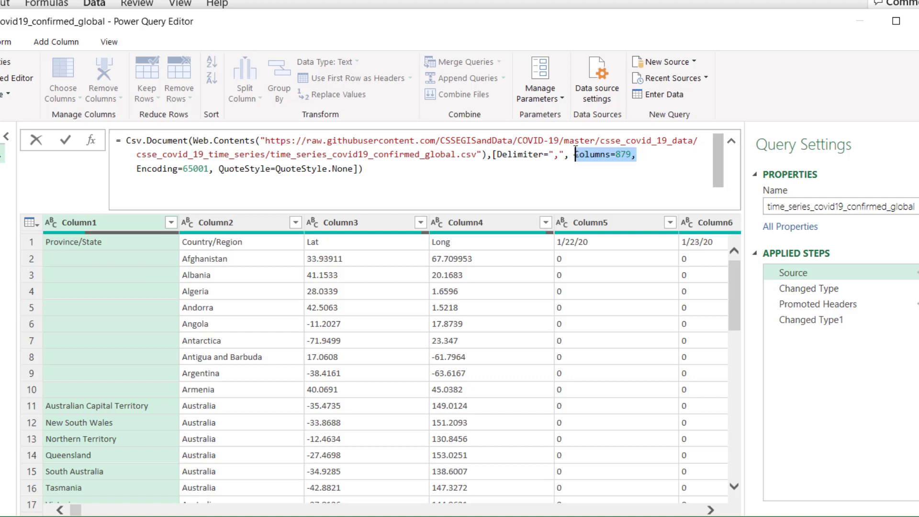
key(Delete)
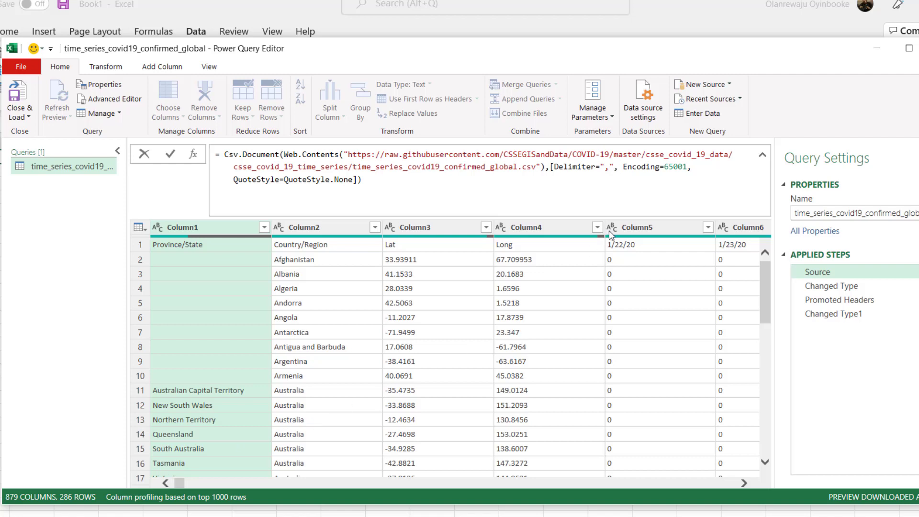
- Rename the query to confirmed
click(44, 171)
double_click(44, 171)
text(confi)
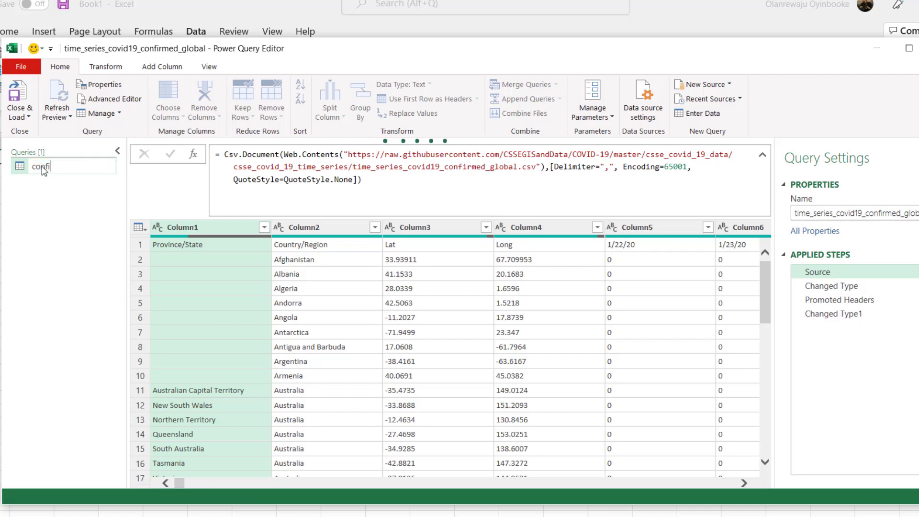
text(rmed)
key(Return)
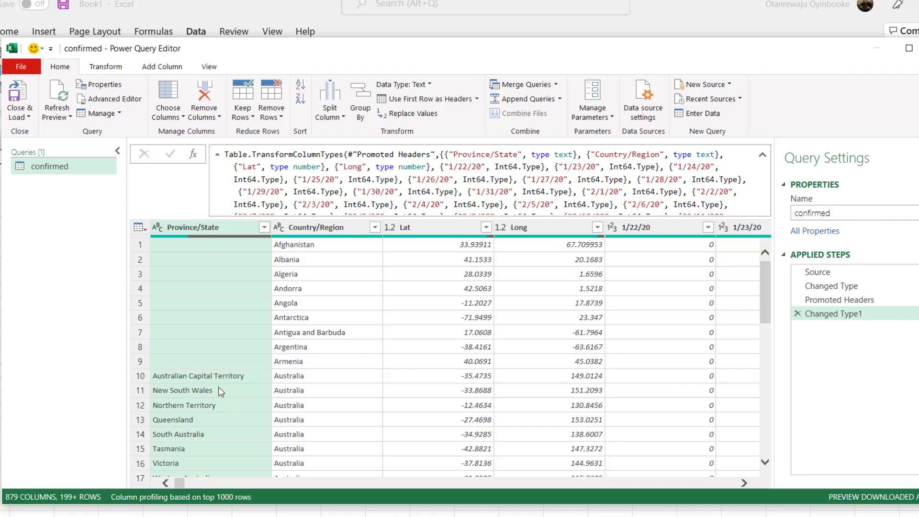
- Select the Province/State, Country/Region, Lat and Long columns together
click(234, 225)
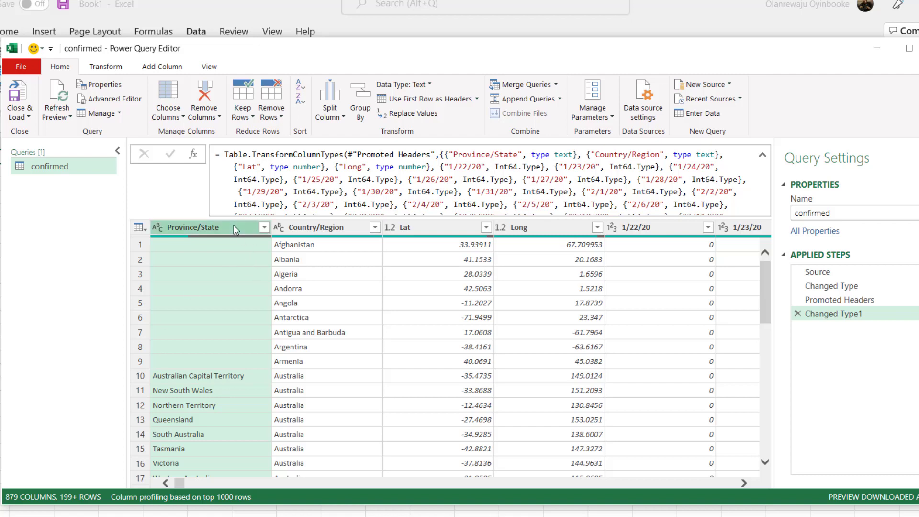
ctrl+click(321, 228)
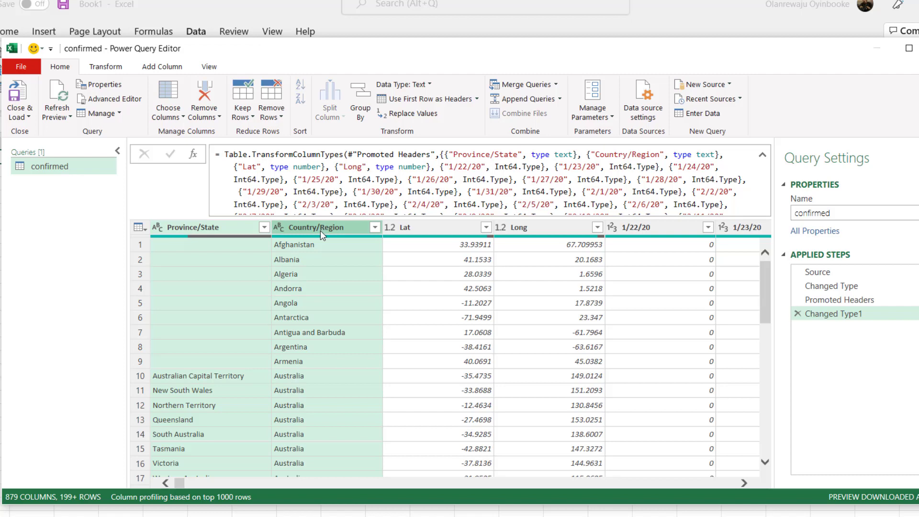
ctrl+click(426, 229)
ctrl+click(529, 230)
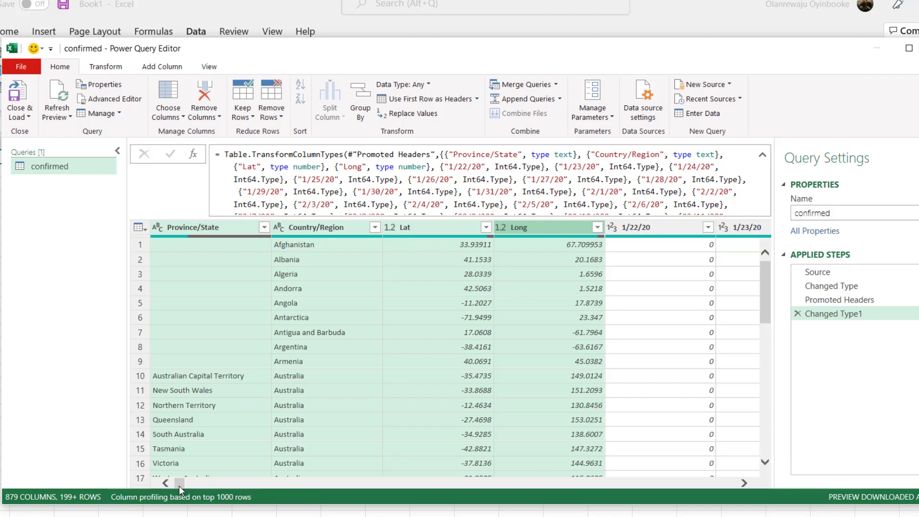
drag(178, 483, 186, 483)
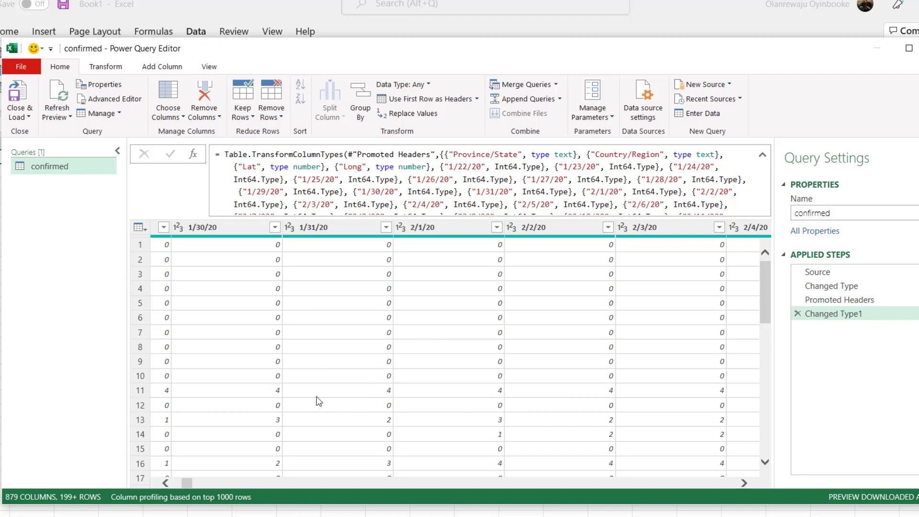
drag(187, 483, 175, 483)
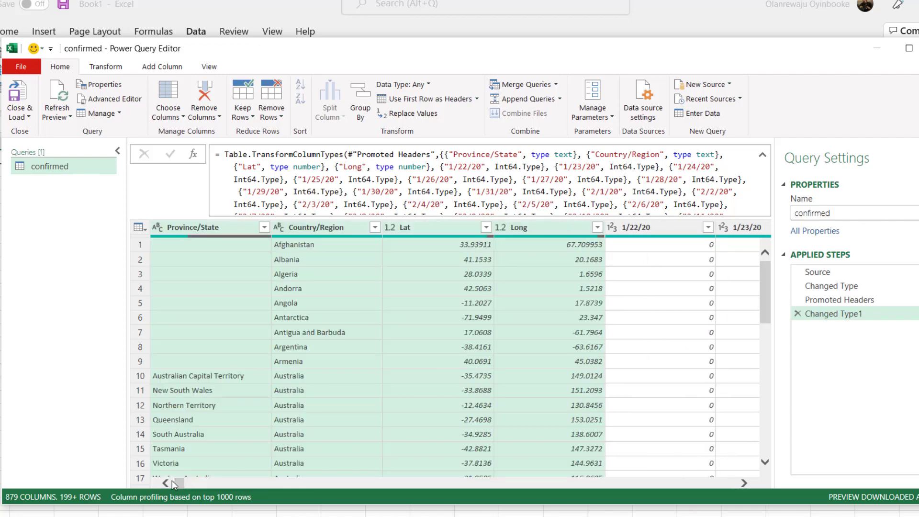
click(740, 482)
click(740, 481)
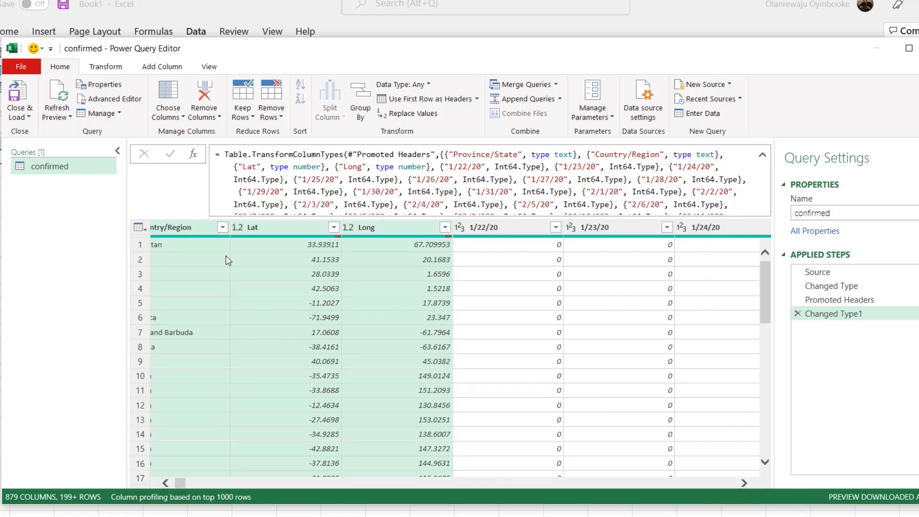
- Unpivot the date columns into Attribute and Value columns
right_click(450, 231)
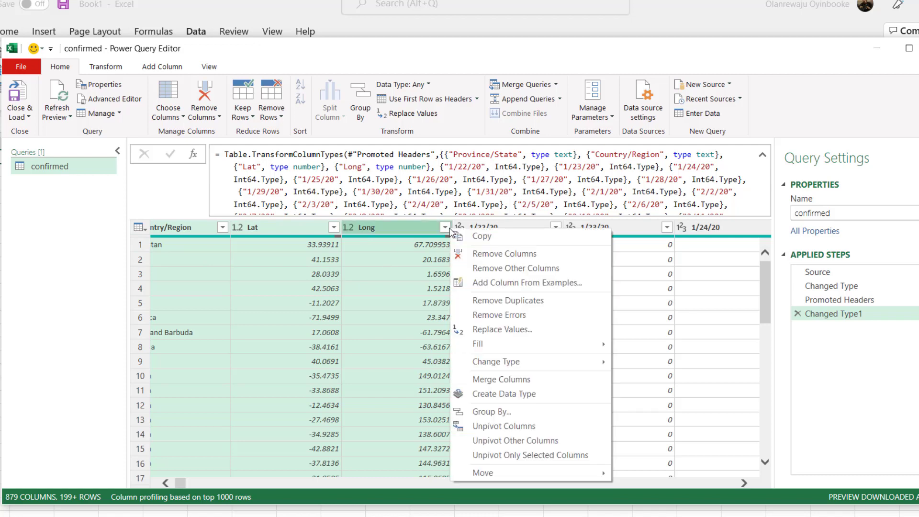
click(513, 439)
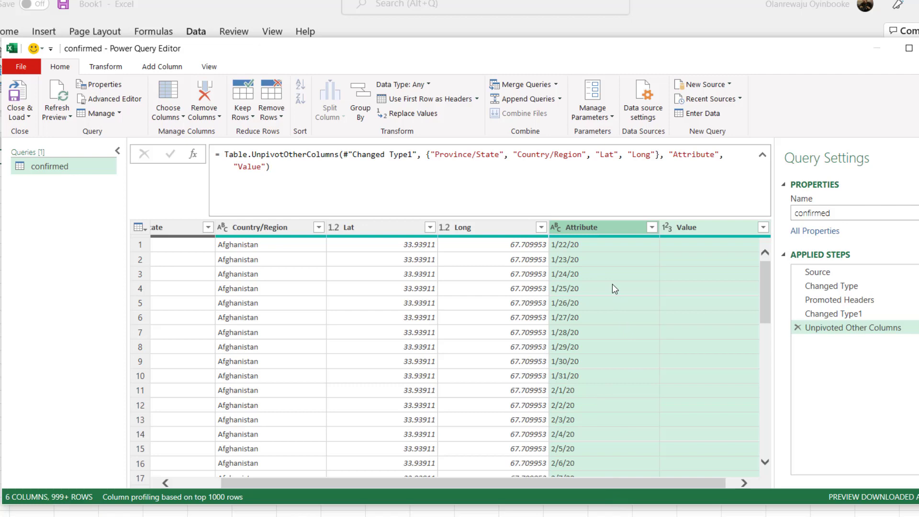
click(719, 313)
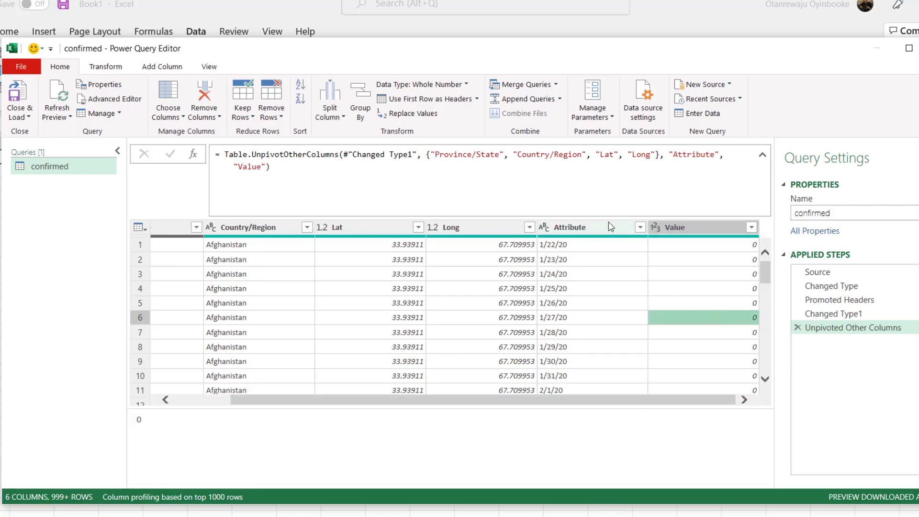
- Rename the Attribute column to Date and the Value column to Confirmed
double_click(581, 228)
text(Dat)
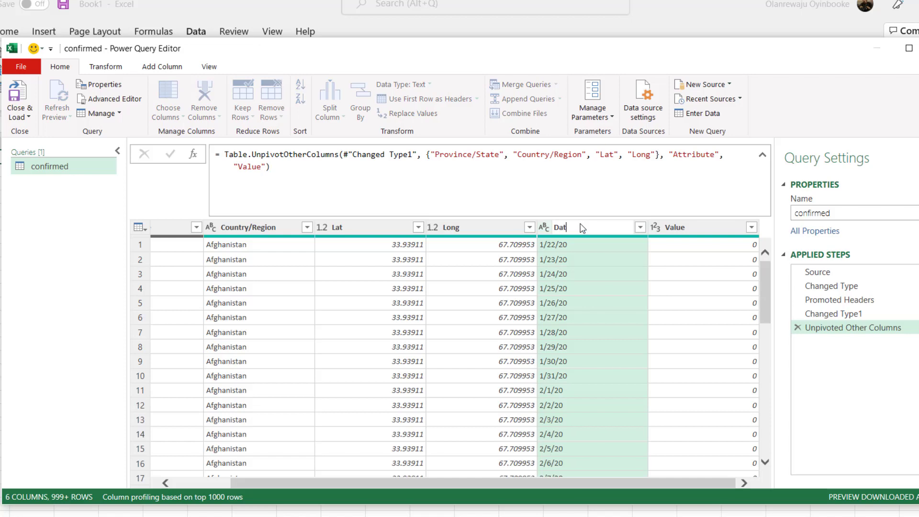
text(e)
key(Return)
double_click(713, 230)
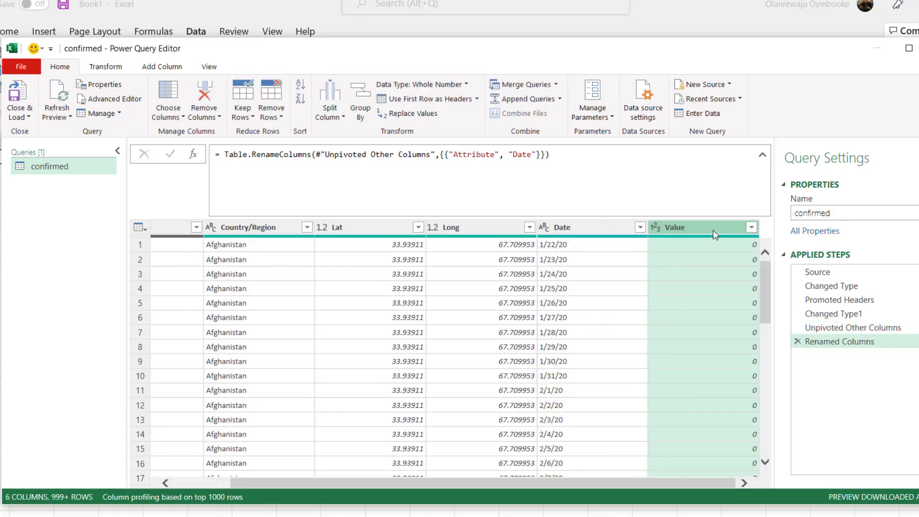
text(Confirm)
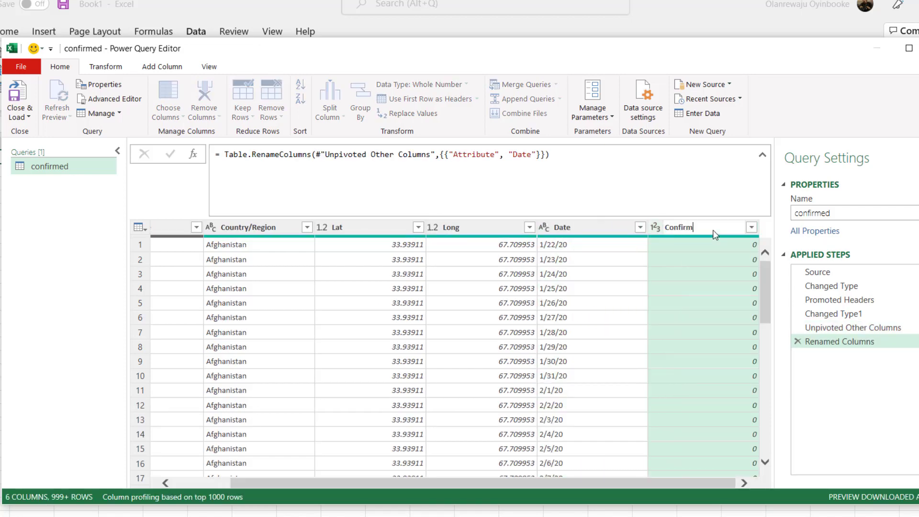
text(ed)
key(Return)
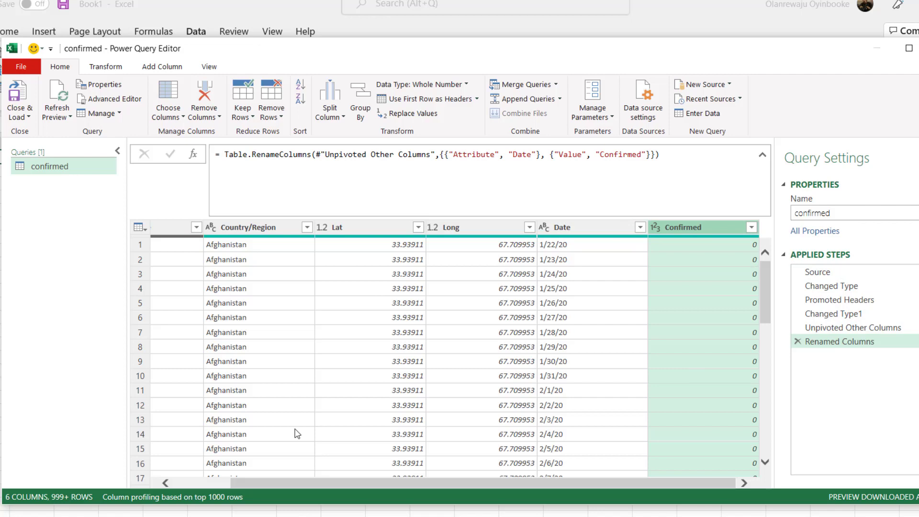
drag(282, 482, 198, 483)
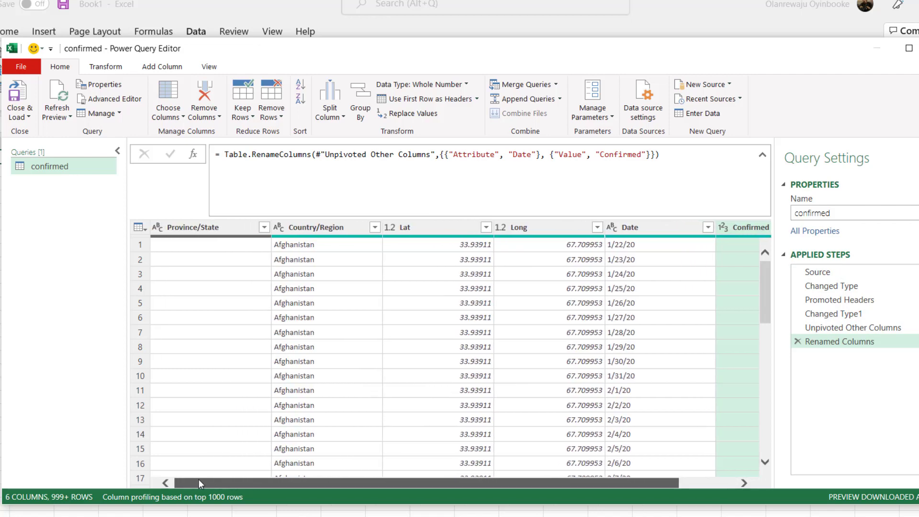
drag(270, 231, 261, 231)
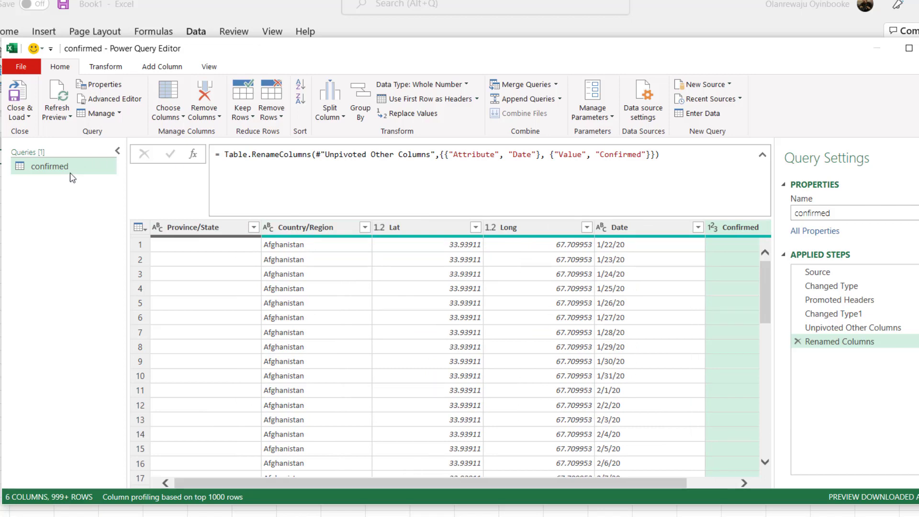
right_click(46, 166)
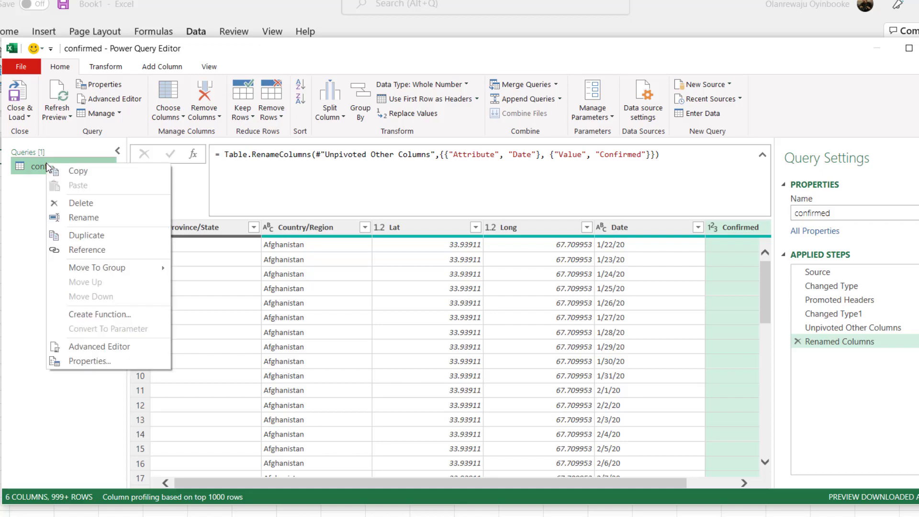
- Duplicate the confirmed query and name the copy death
click(81, 235)
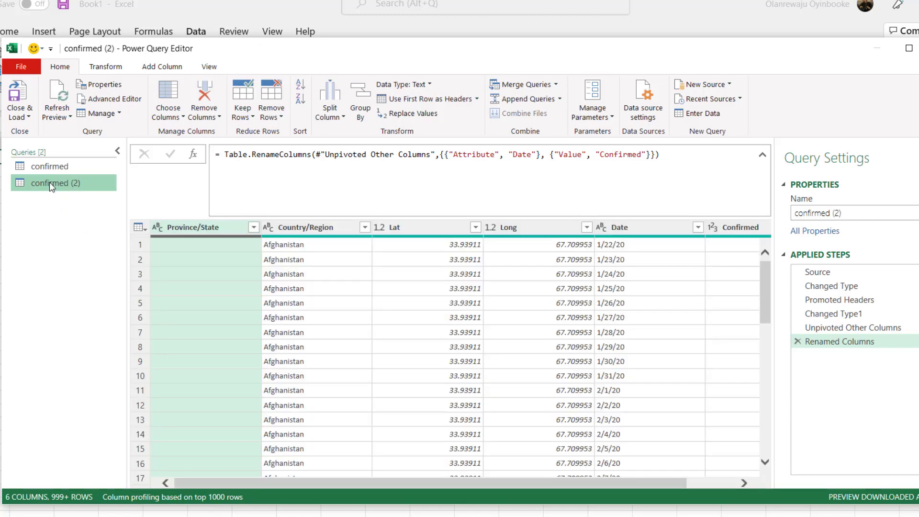
double_click(50, 181)
text(death)
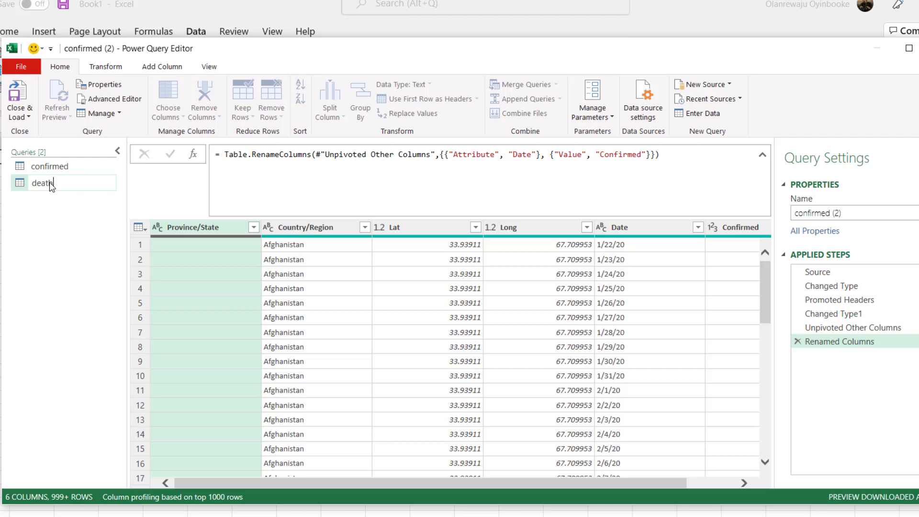
key(Return)
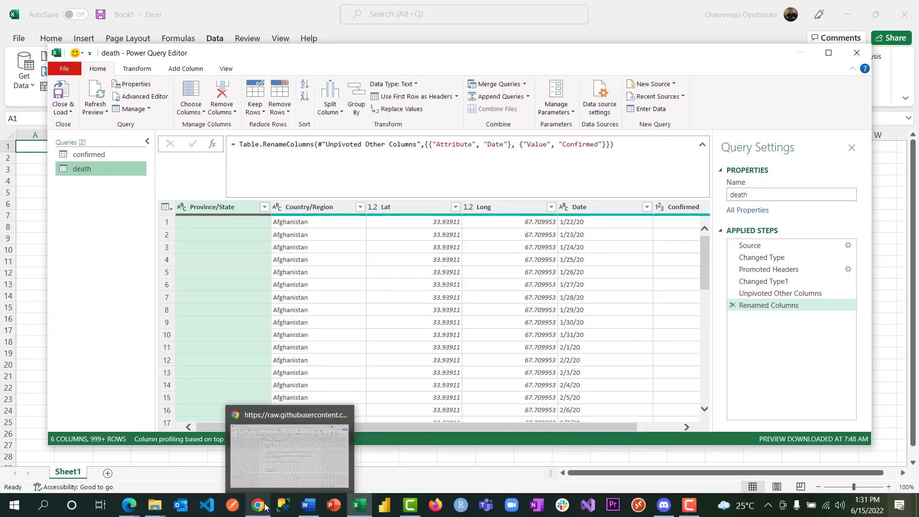
- Open the deaths_global and recovered_global CSVs in new tabs from csse_covid_19_time_series
click(259, 505)
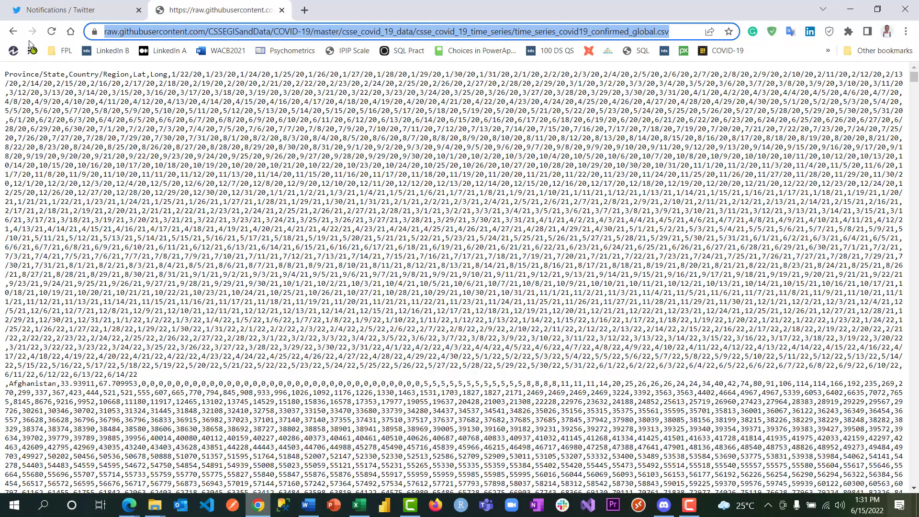
click(15, 37)
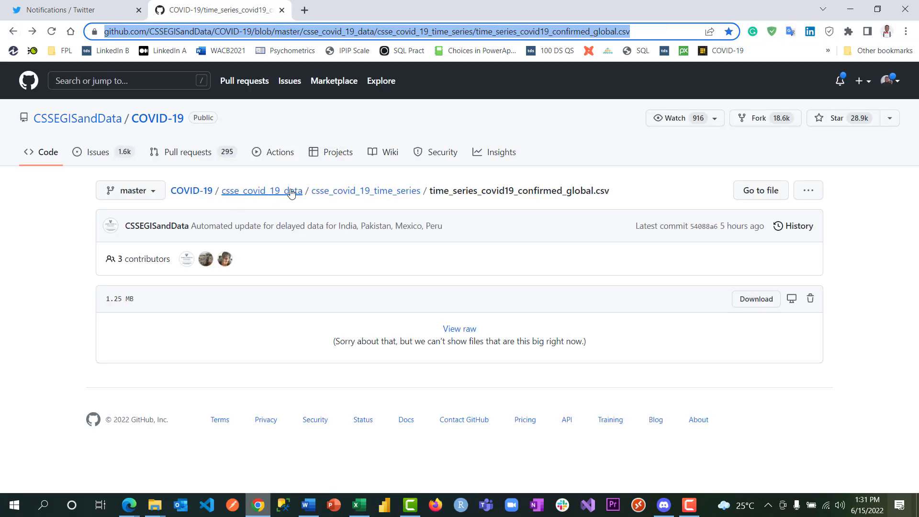
click(372, 191)
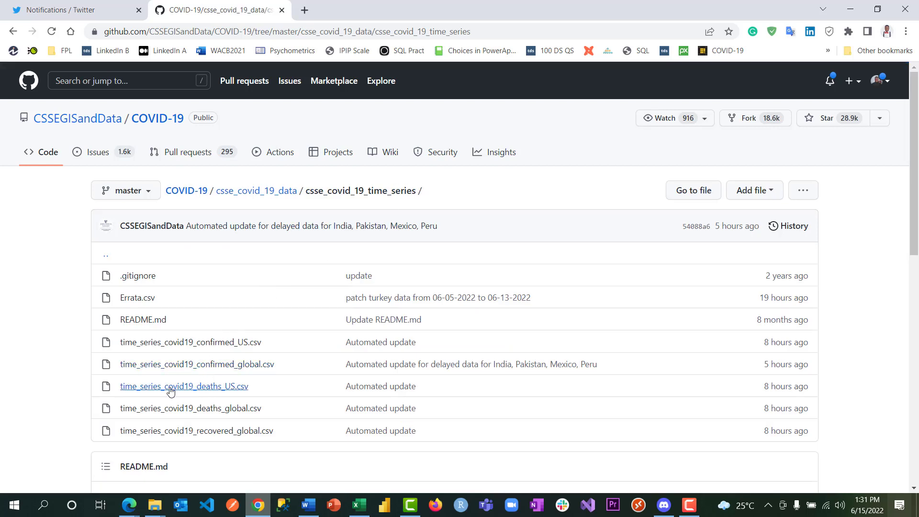
middle_click(171, 413)
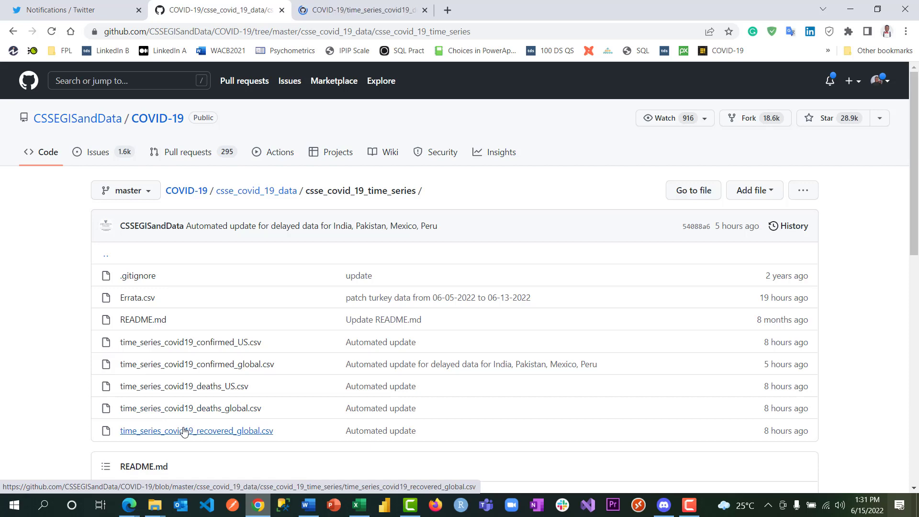
middle_click(184, 431)
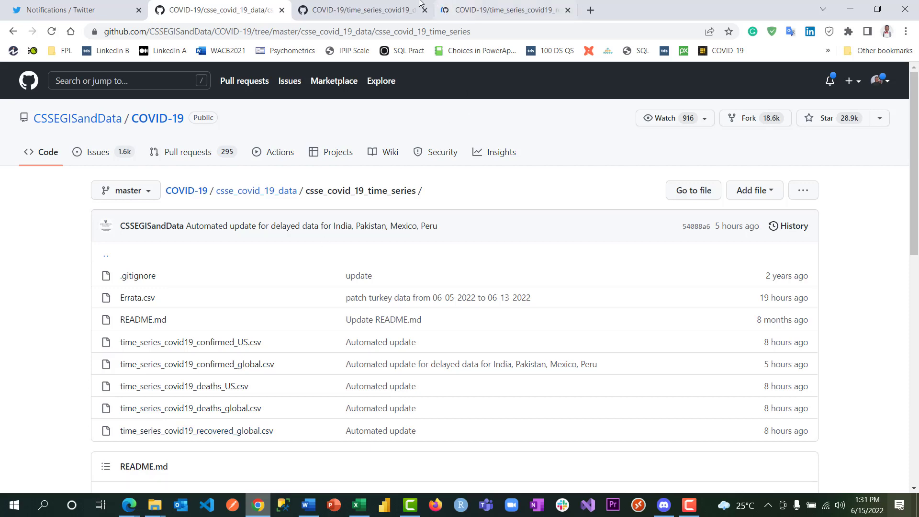
- Show the raw deaths_global CSV and select its web address
click(354, 14)
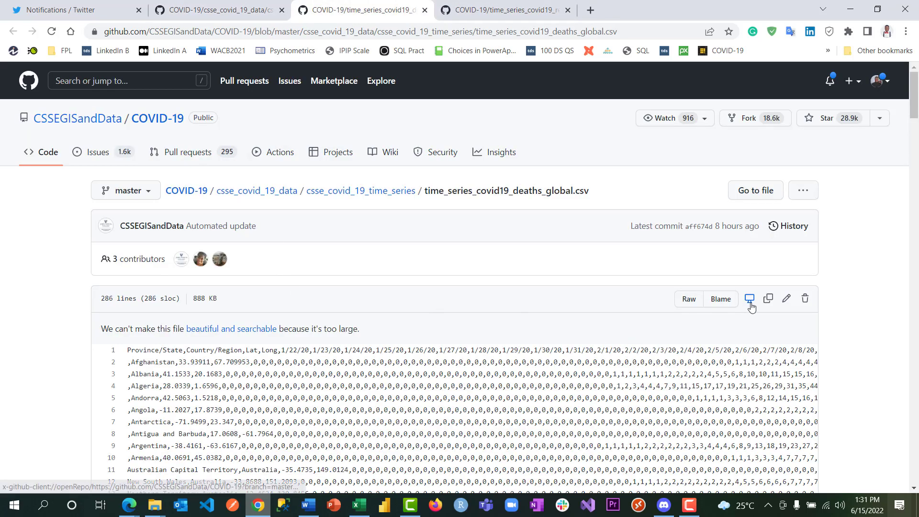
click(690, 300)
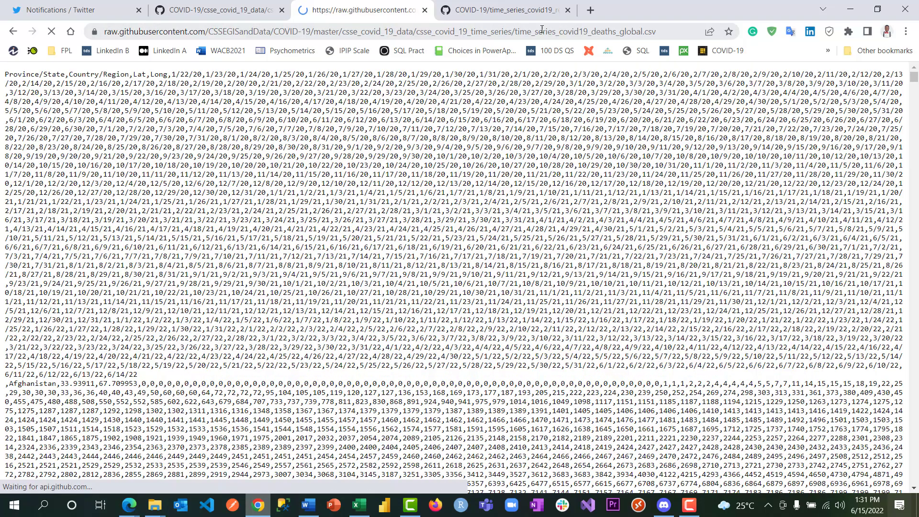
click(528, 30)
key(ctrl+c)
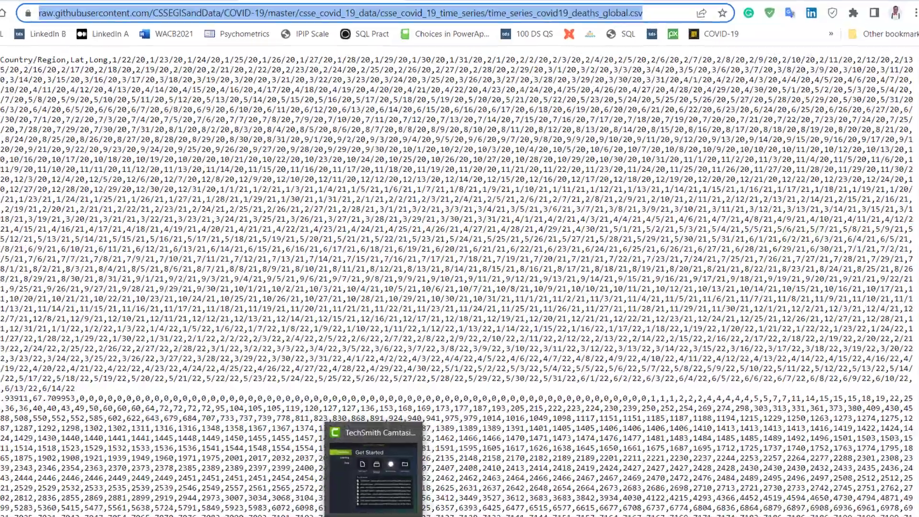
- Replace the death query's source URL with the raw deaths_global CSV address
click(383, 504)
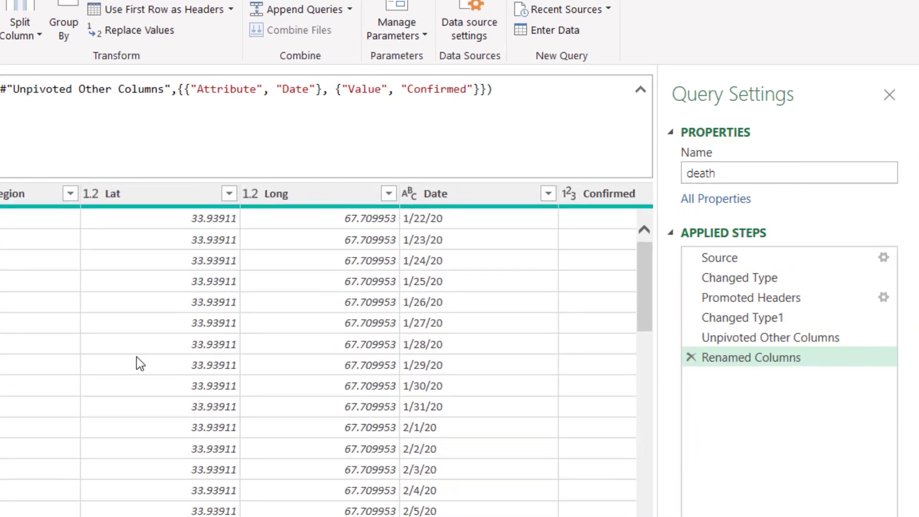
click(877, 257)
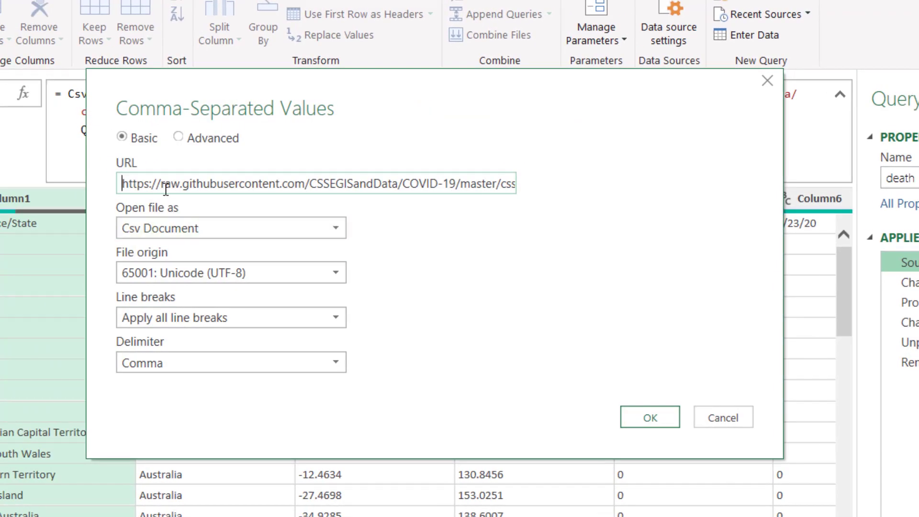
triple_click(166, 185)
key(BackSpace)
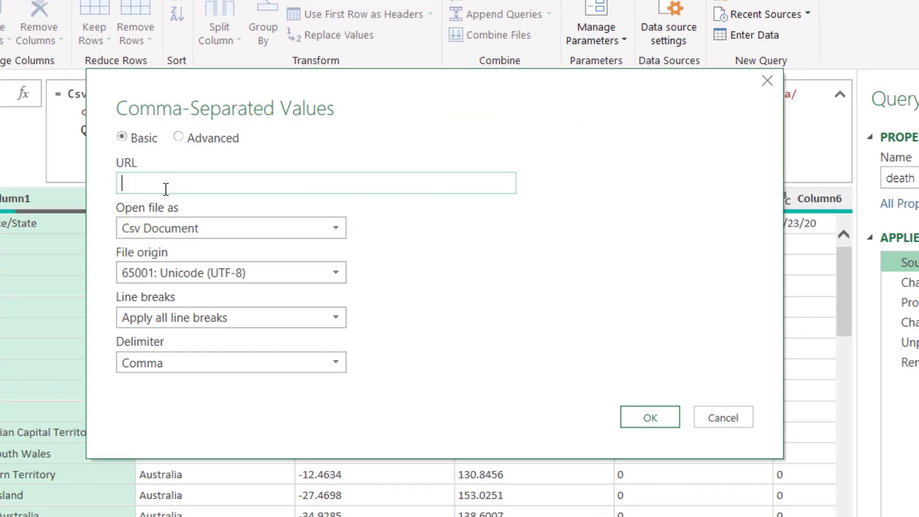
key(ctrl+v)
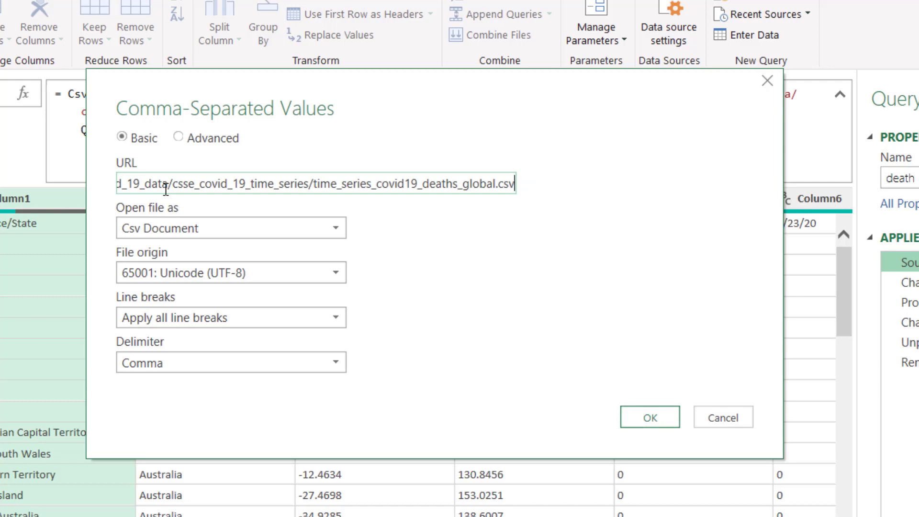
click(652, 418)
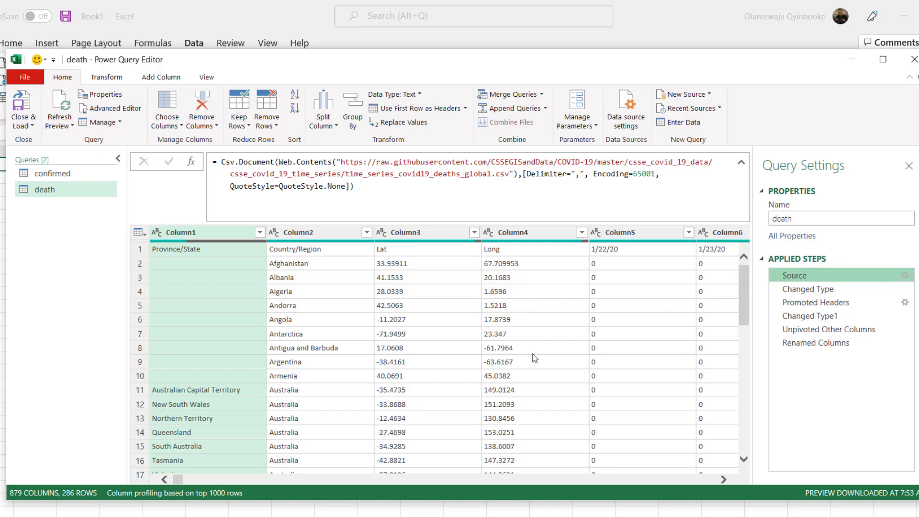
- Review the applied steps and rename the Confirmed column to Death
drag(180, 478, 174, 457)
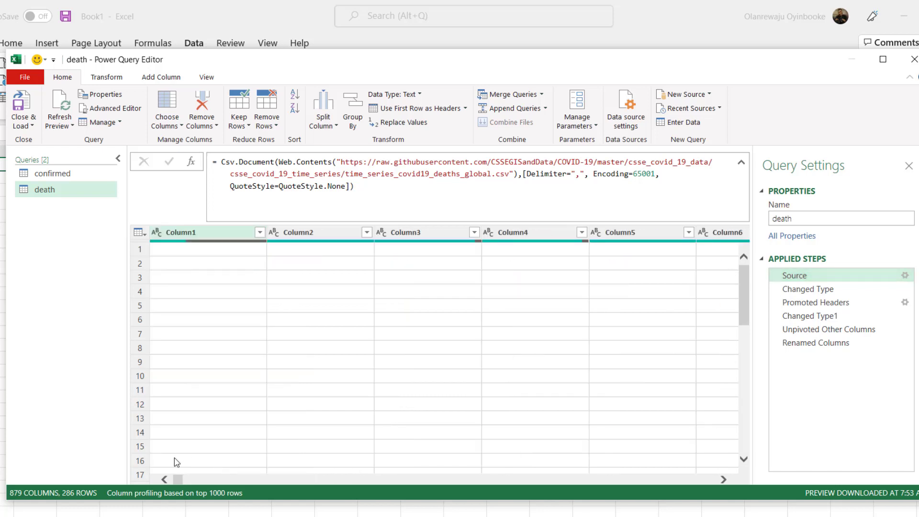
click(814, 291)
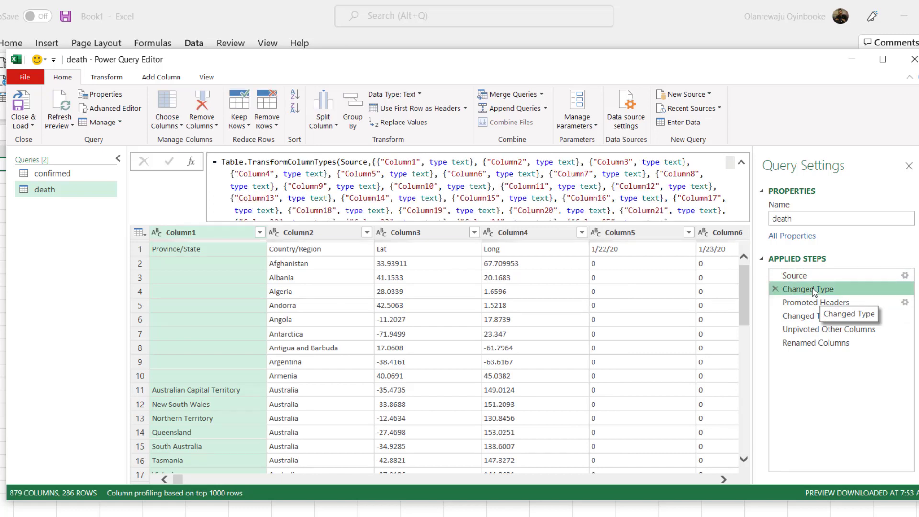
click(814, 302)
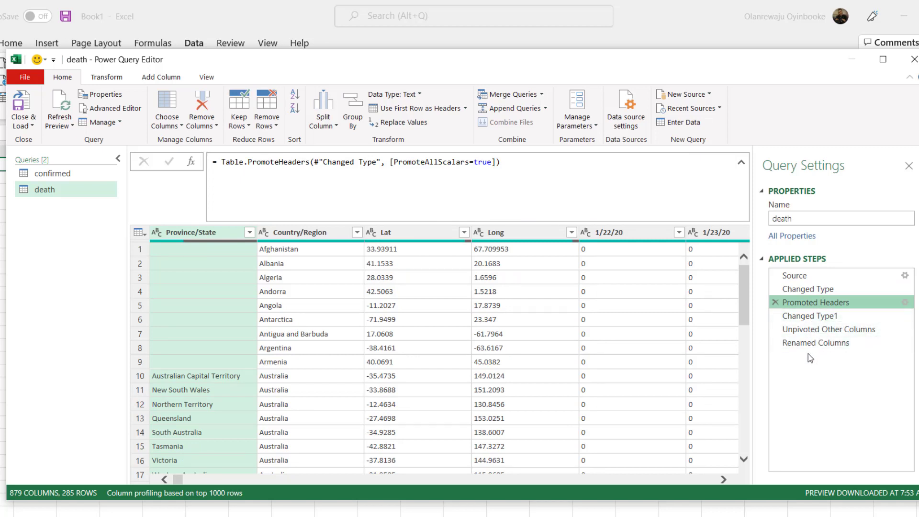
click(814, 343)
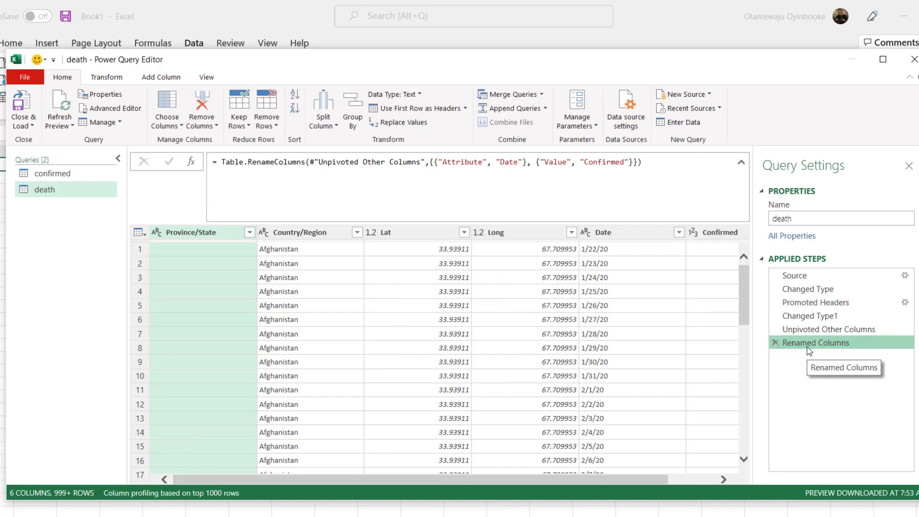
drag(627, 478, 675, 478)
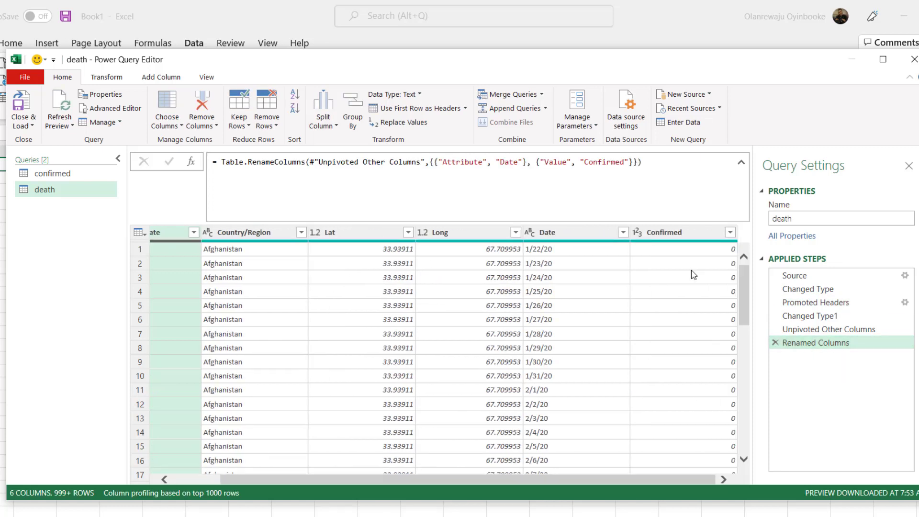
double_click(678, 233)
text(Death)
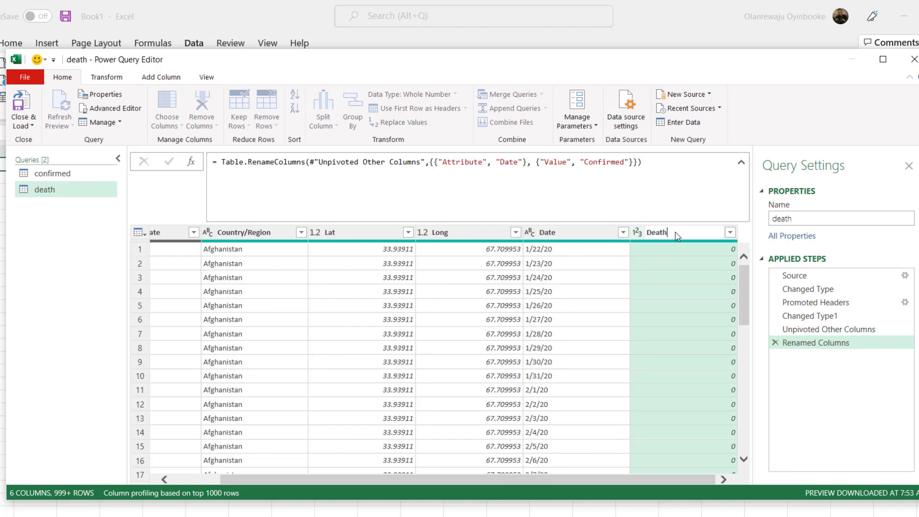
key(Return)
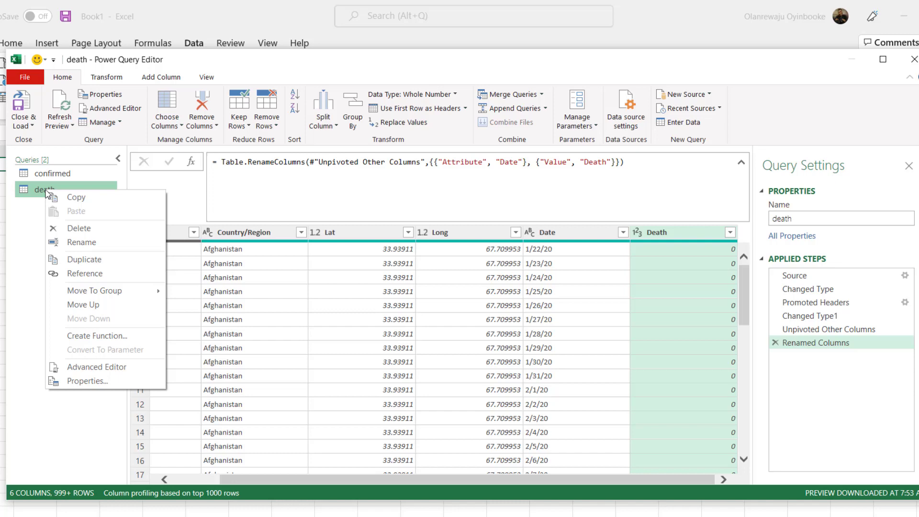
- Duplicate the death query into a third query named recovered
click(79, 261)
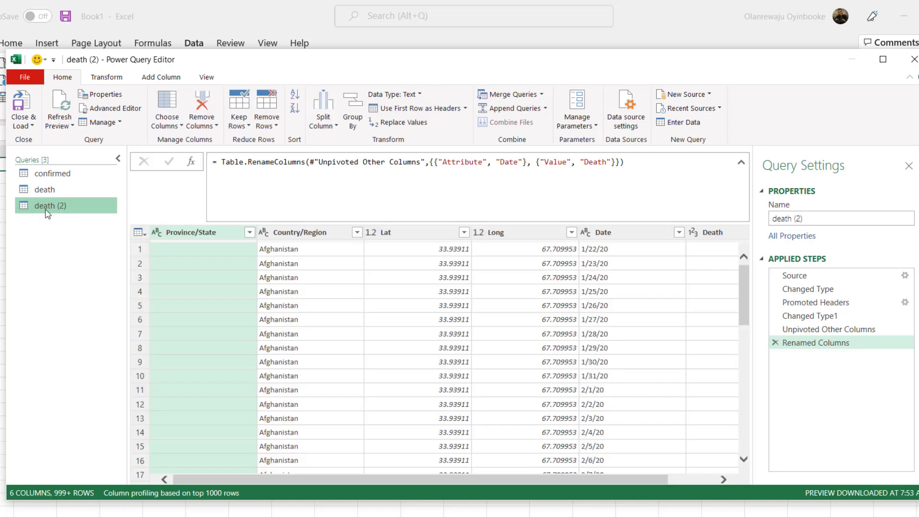
double_click(46, 206)
text(re)
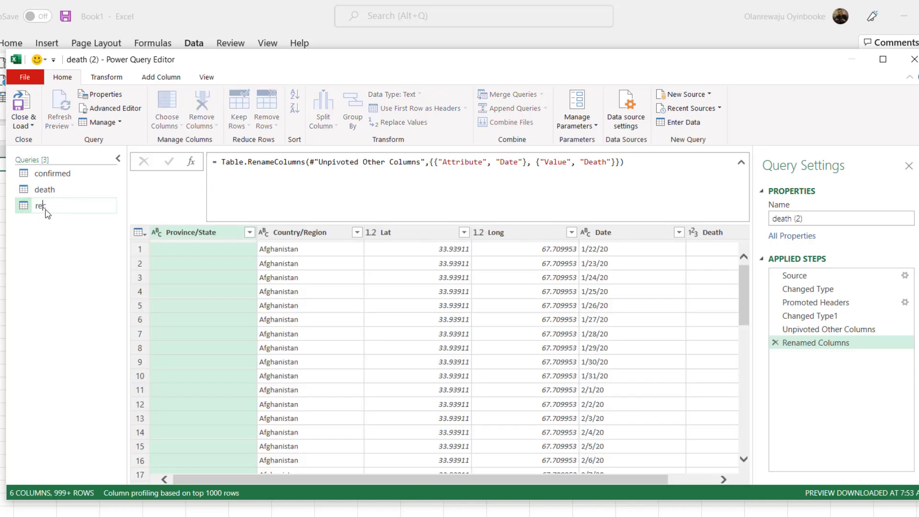
text(covered)
key(Return)
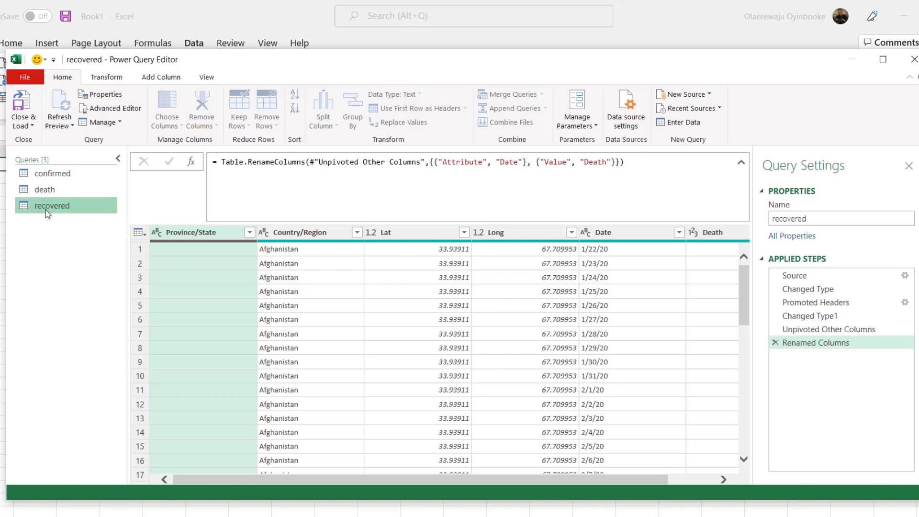
- Open the raw recovered_global.csv file on GitHub and select its web address
key(alt+Tab)
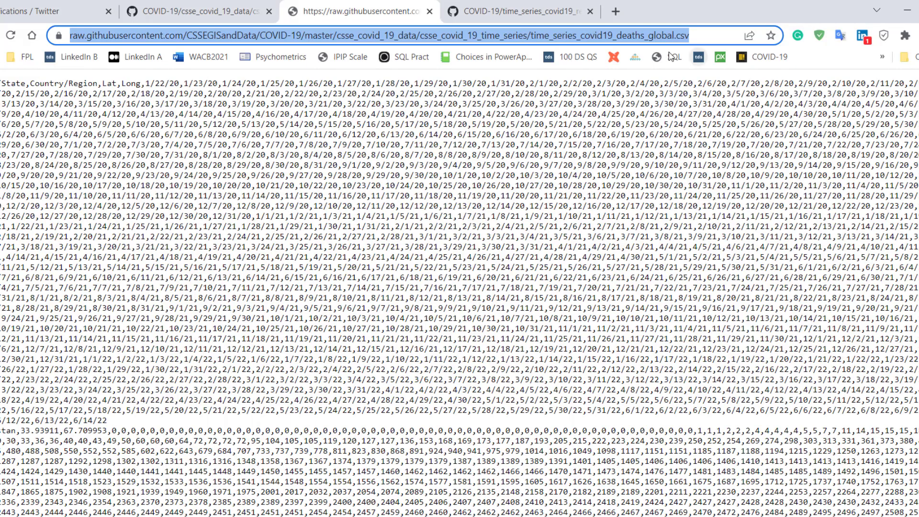
click(524, 13)
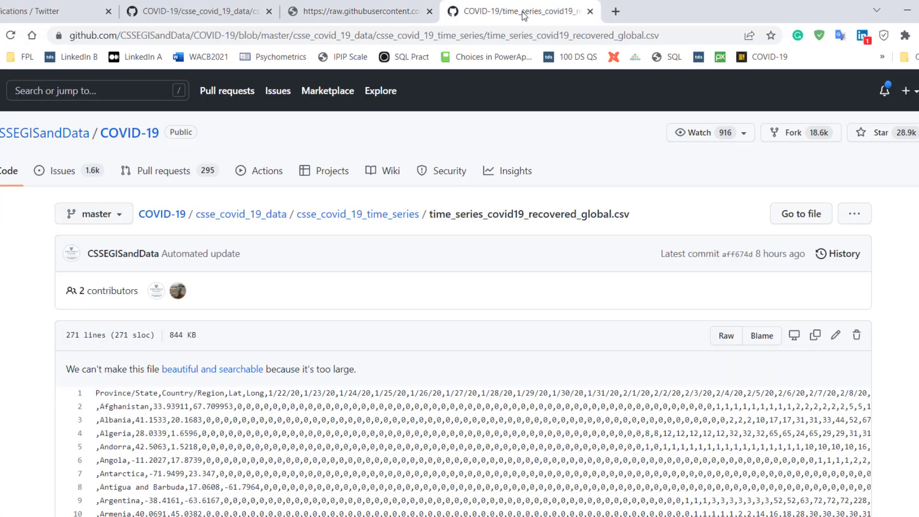
click(725, 337)
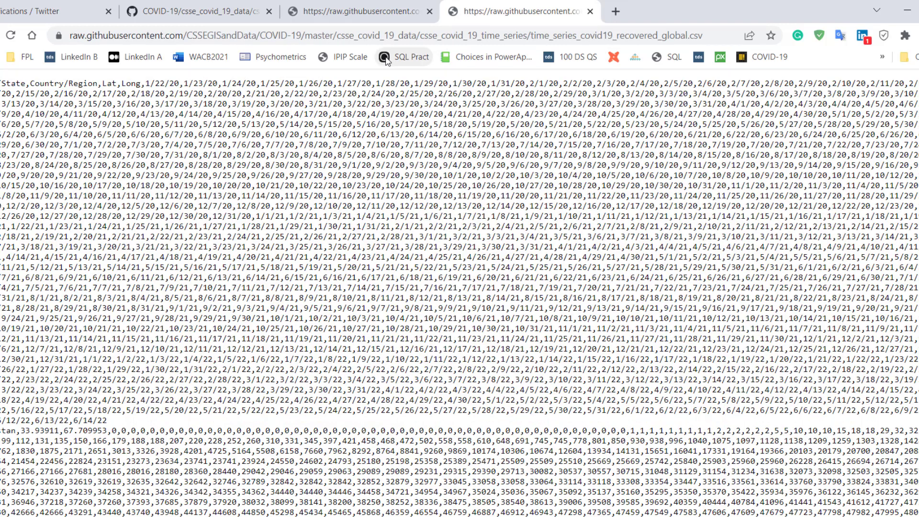
click(355, 35)
click(354, 35)
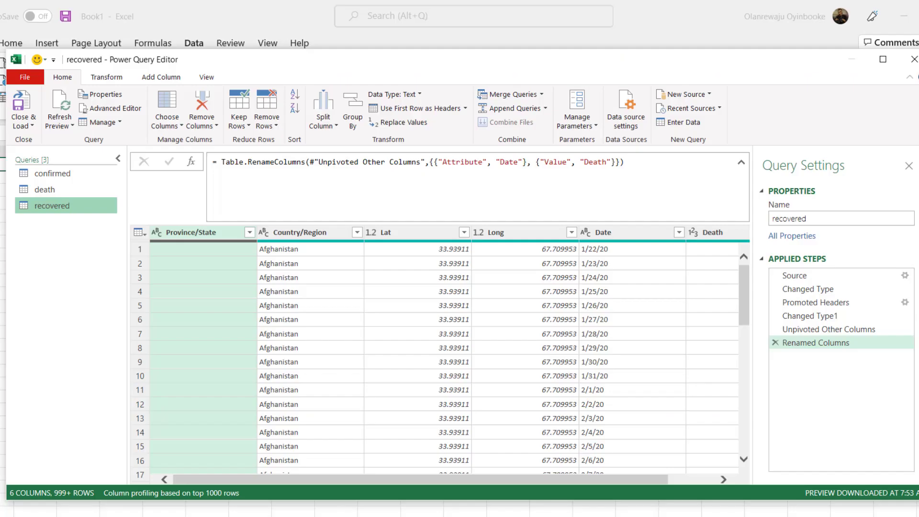
- Point the recovered query's Source step at the pasted recovered_global.csv URL
click(905, 276)
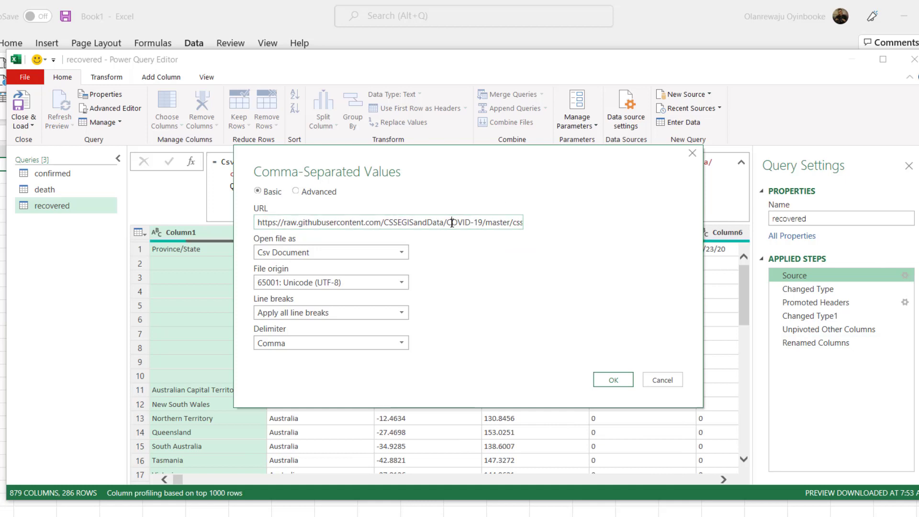
triple_click(452, 222)
key(BackSpace)
key(ctrl+v)
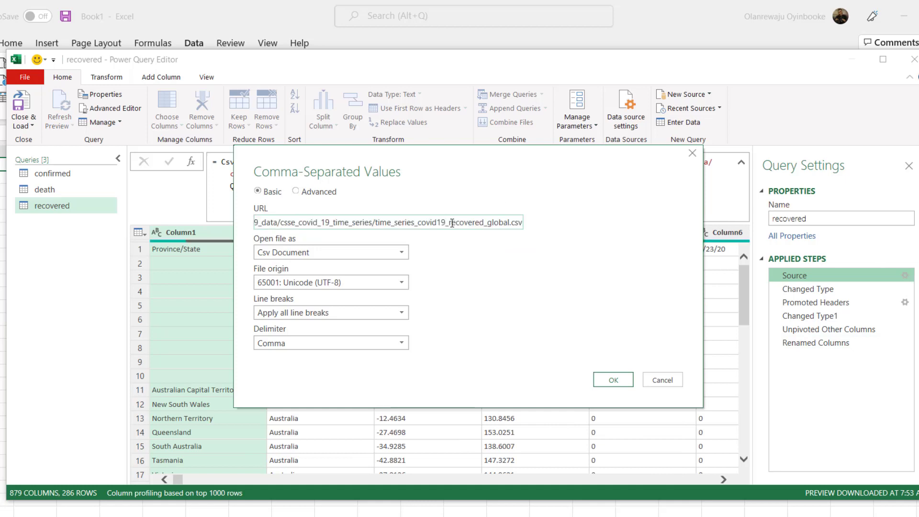
click(613, 380)
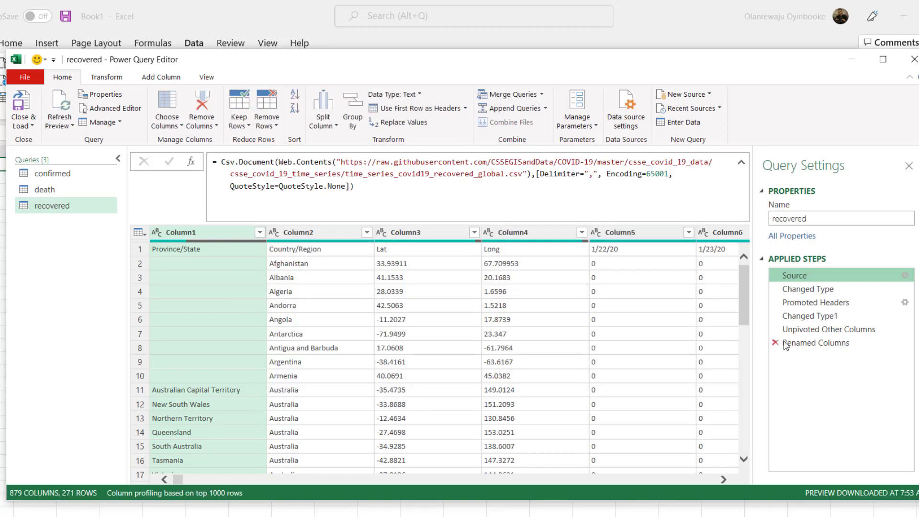
- In the Renamed Columns step, rename the Death column to recovered
click(806, 343)
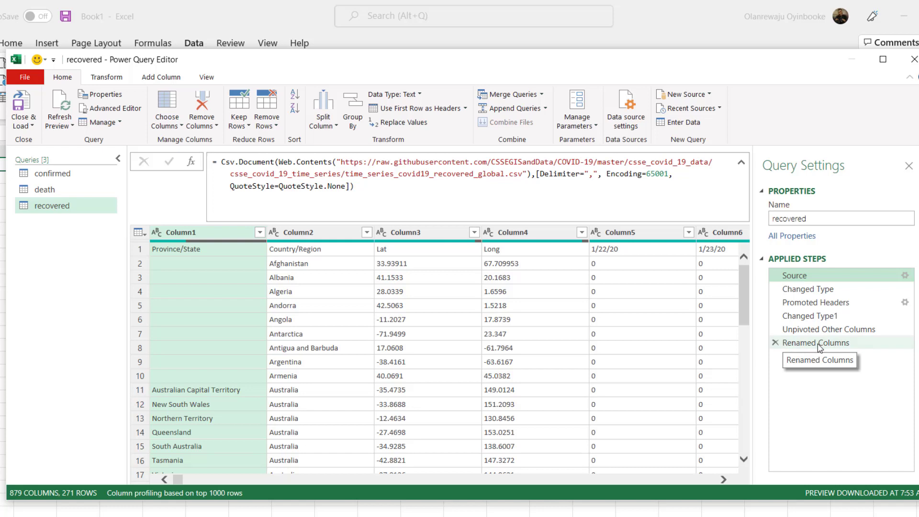
double_click(720, 234)
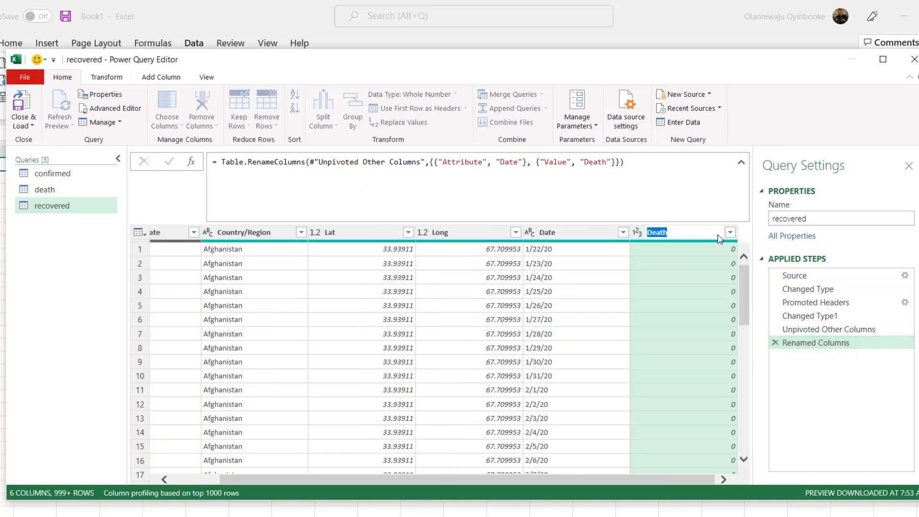
text(recovered)
key(Return)
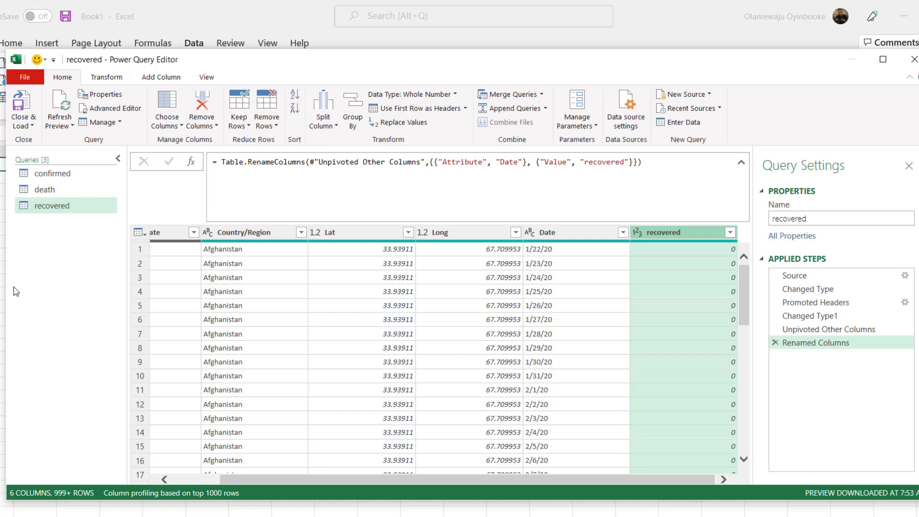
- Start a Merge Queries as New from confirmed, choosing death as the second table
click(57, 179)
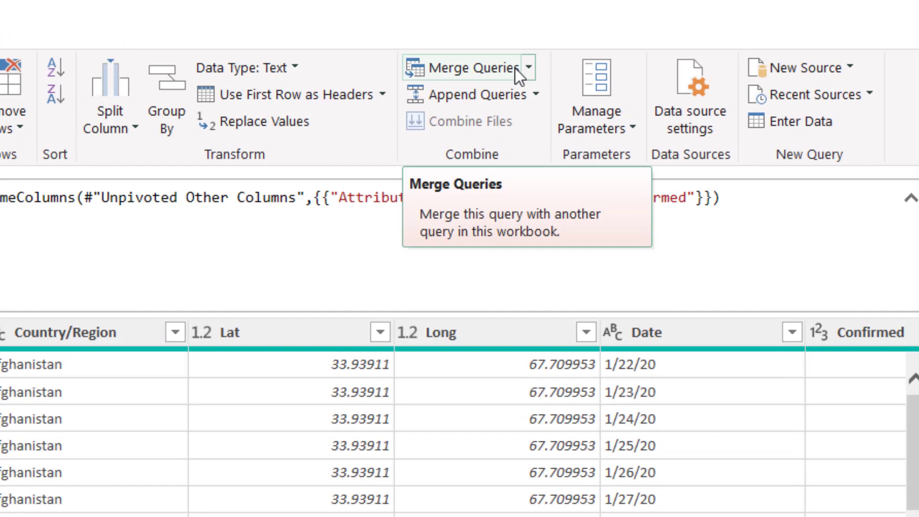
click(529, 68)
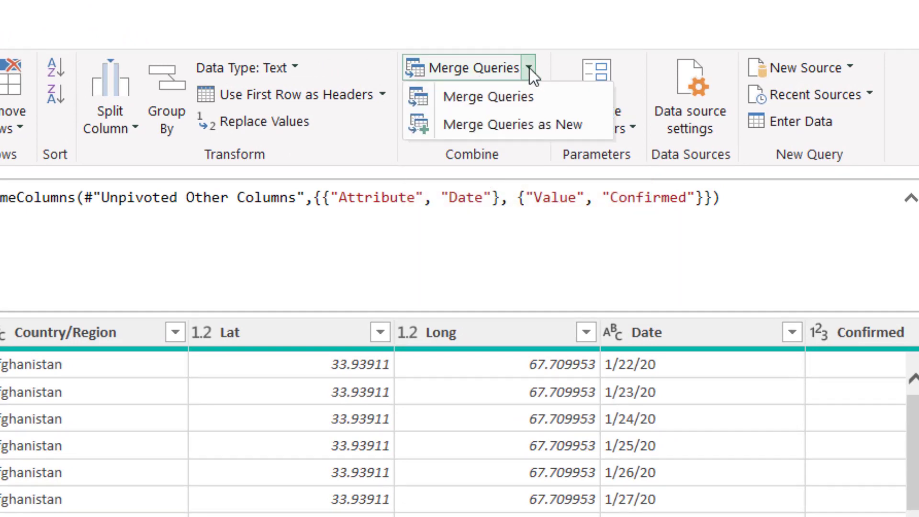
click(501, 124)
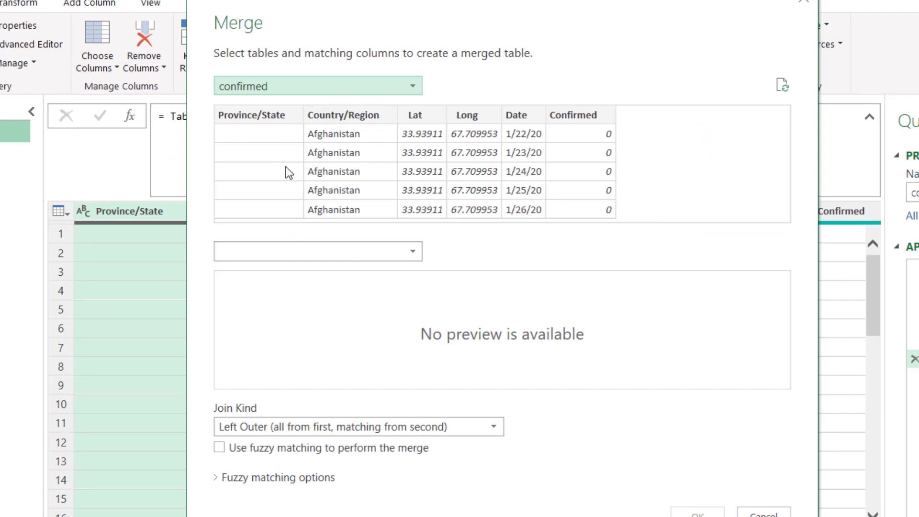
click(284, 251)
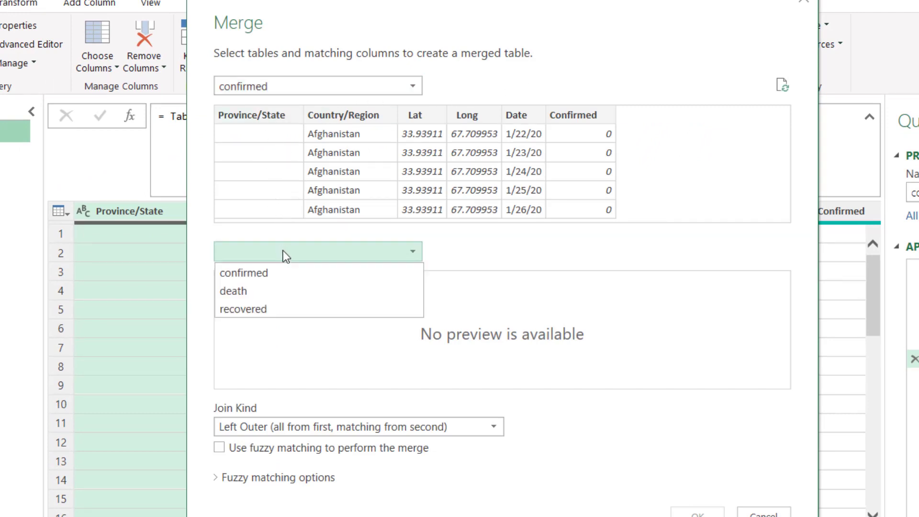
click(248, 293)
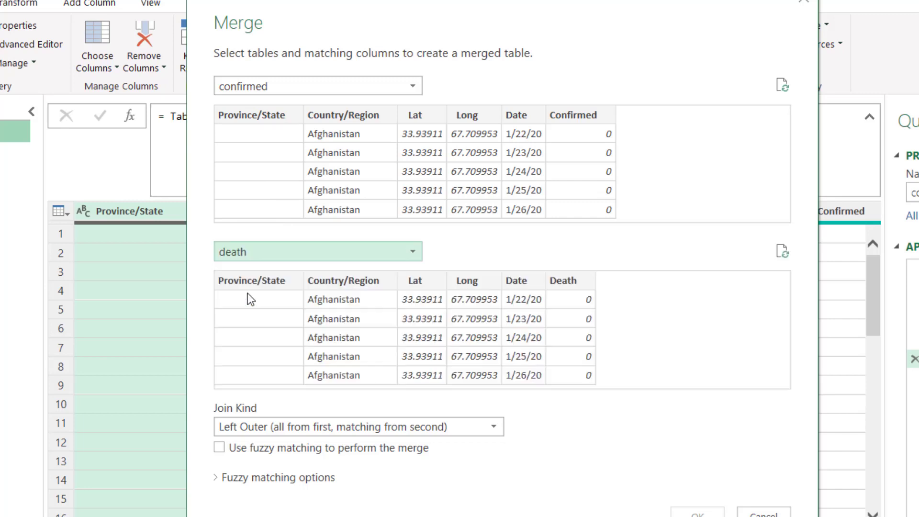
- Match both tables on Province/State, Country/Region and Date, then confirm the merge
click(265, 116)
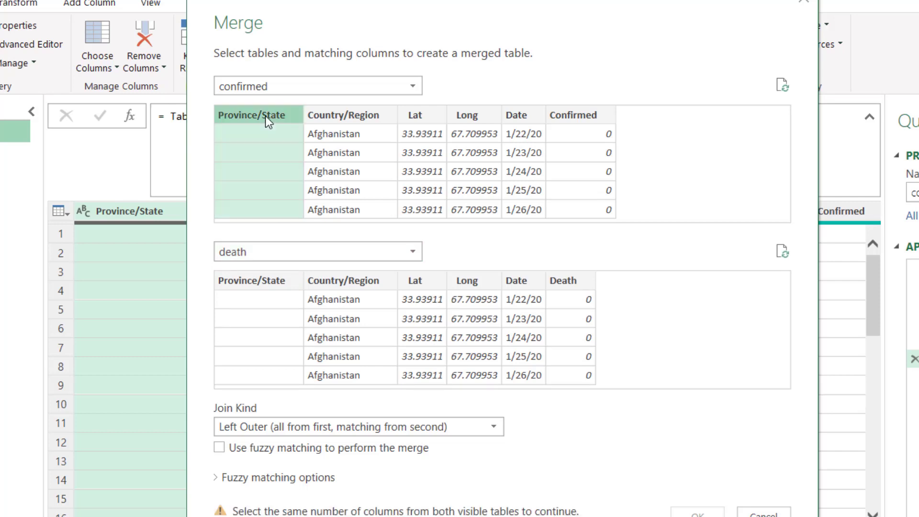
ctrl+click(342, 116)
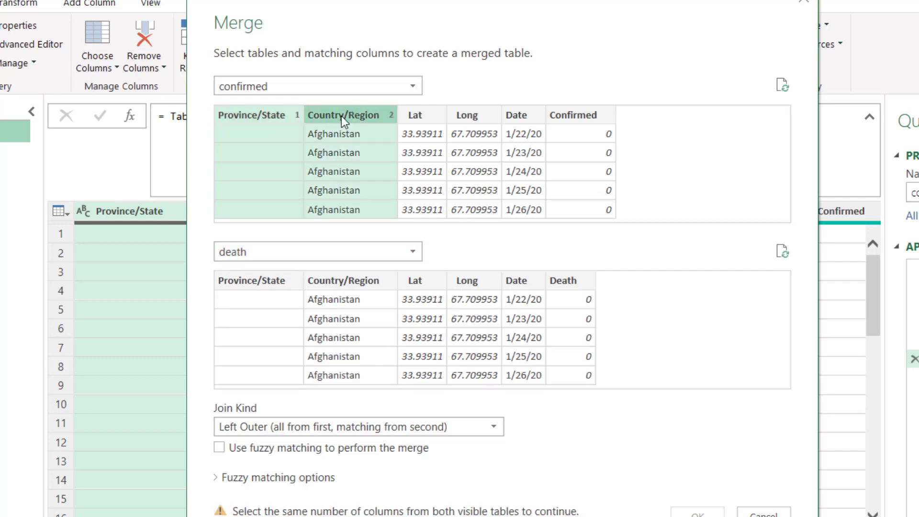
ctrl+click(416, 115)
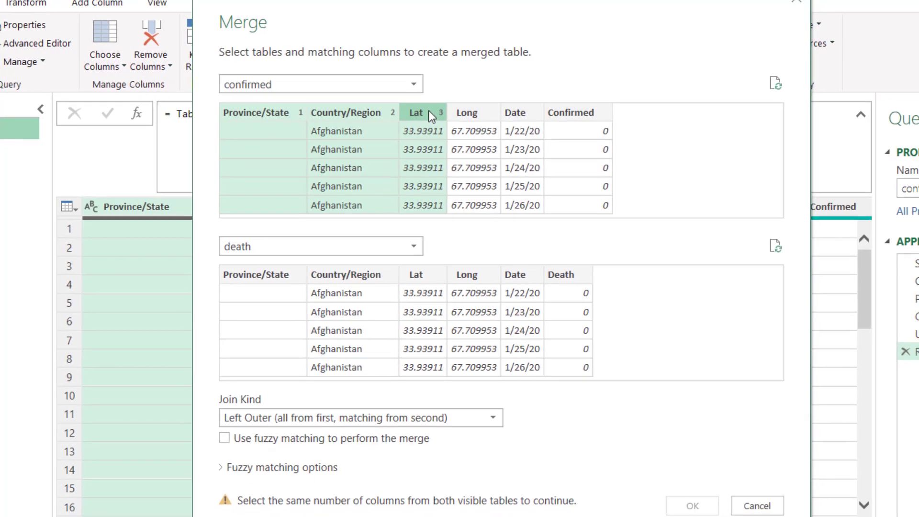
ctrl+click(418, 115)
ctrl+click(520, 112)
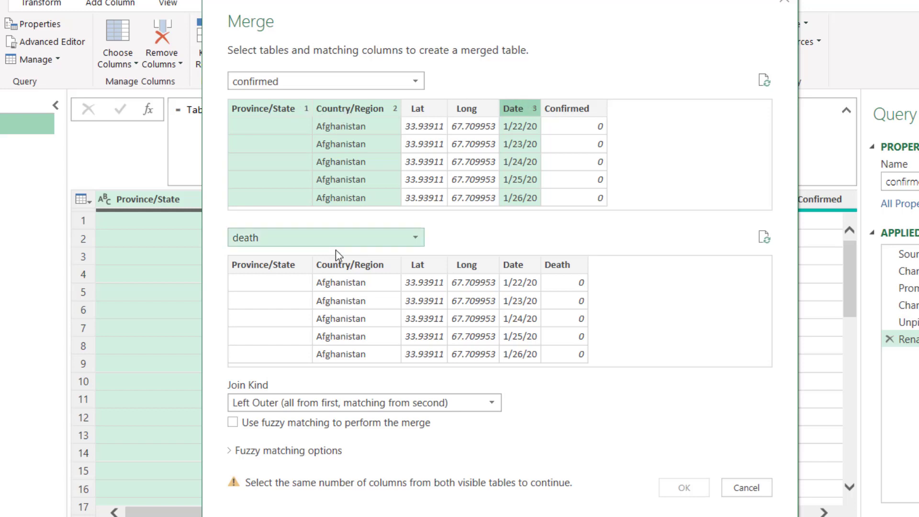
click(291, 266)
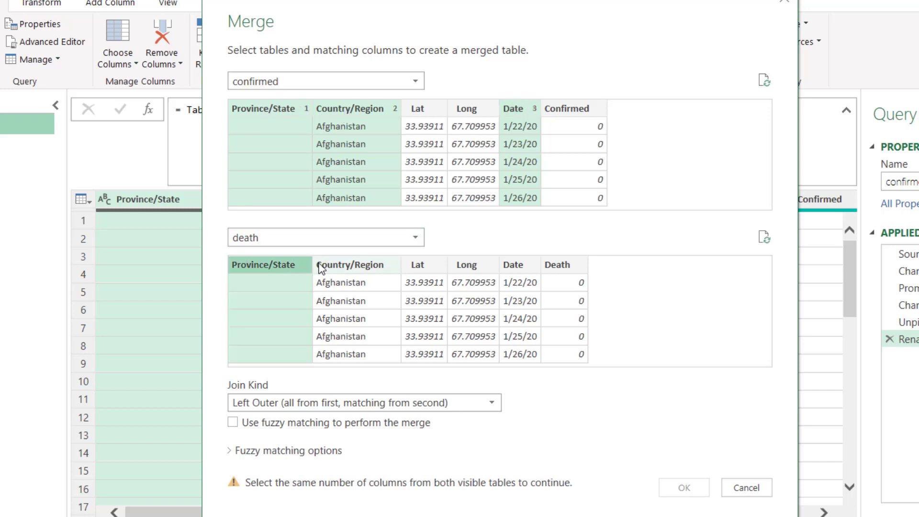
ctrl+click(354, 265)
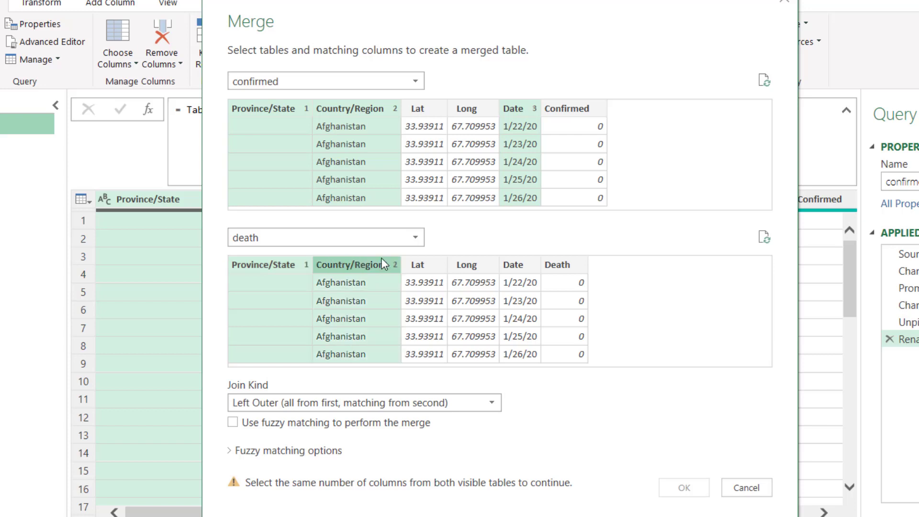
ctrl+click(513, 266)
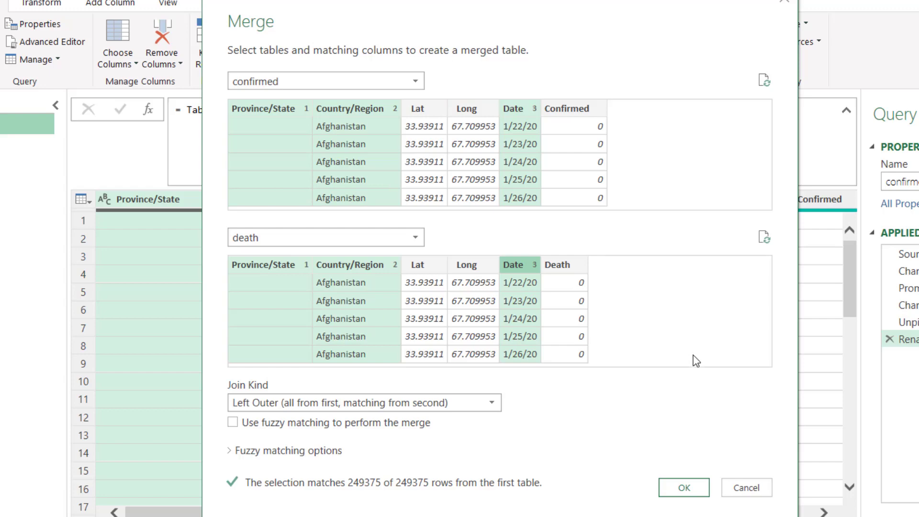
click(684, 487)
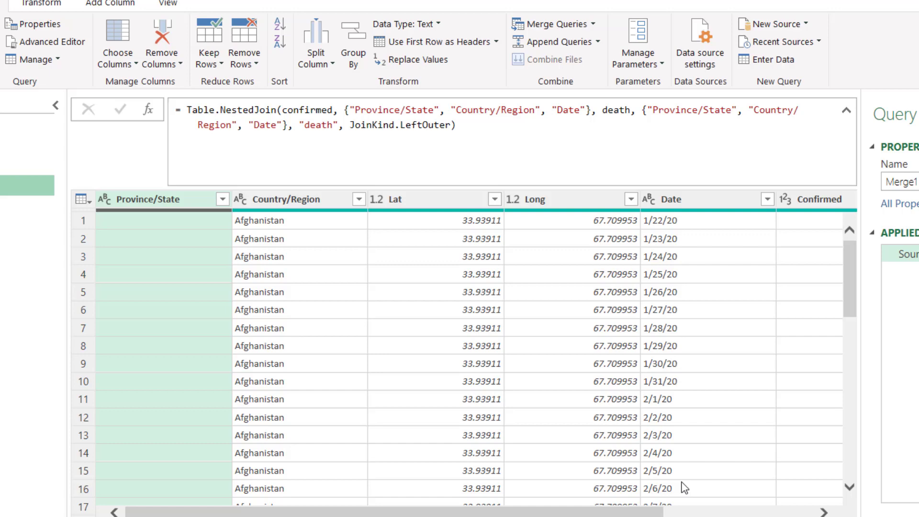
- Rename Merge1 to ConsolidatedData and begin another Merge Queries on it
double_click(28, 191)
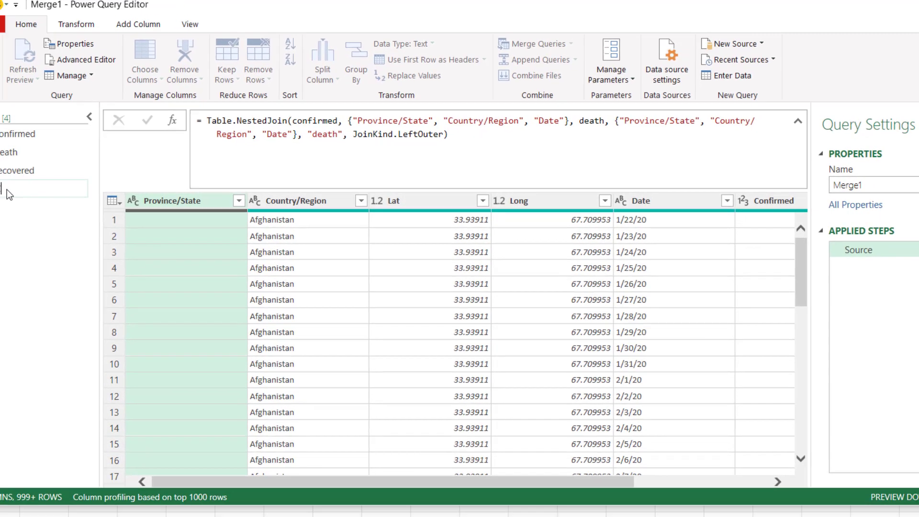
text(Consoli)
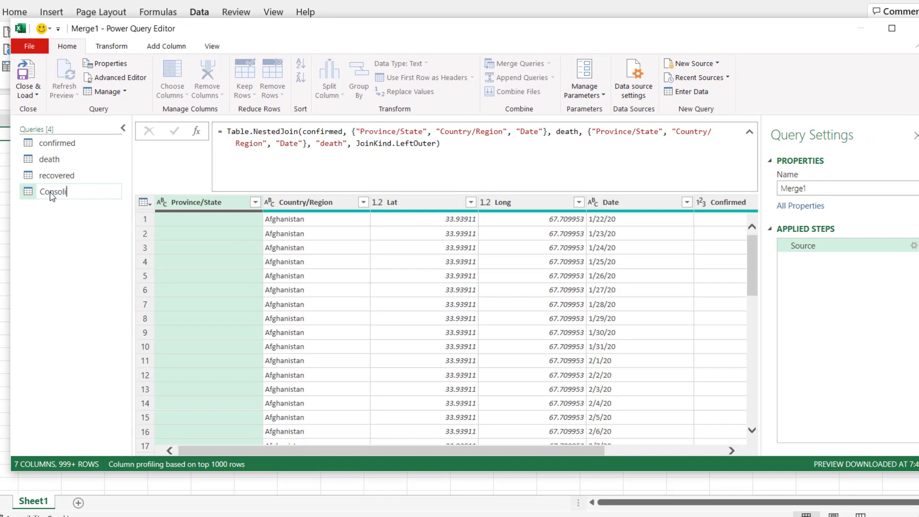
text(datedData)
key(Return)
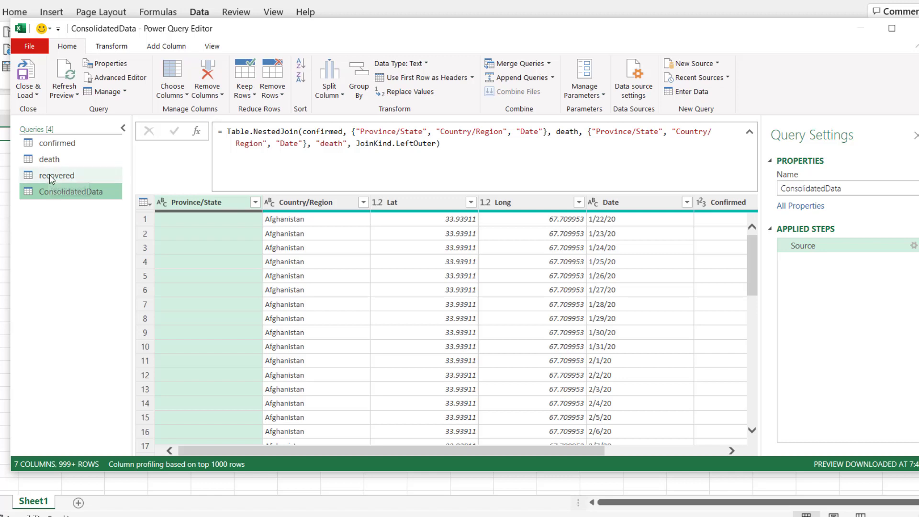
click(507, 67)
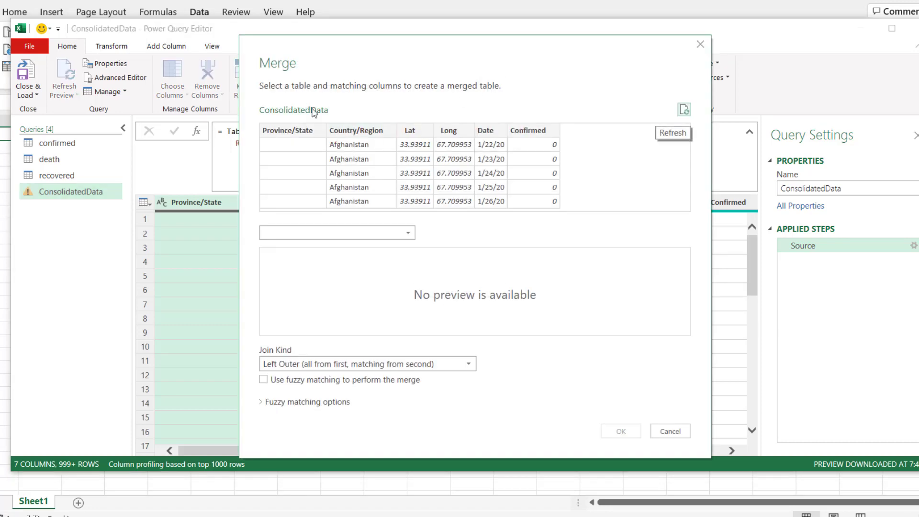
- Left-outer join recovered to ConsolidatedData on Province/State, Country/Region and Date
click(330, 235)
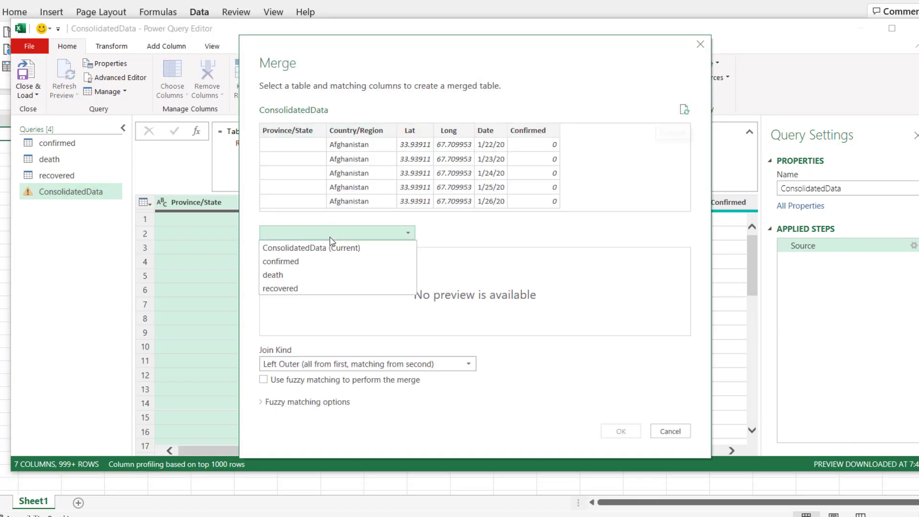
click(298, 289)
click(297, 133)
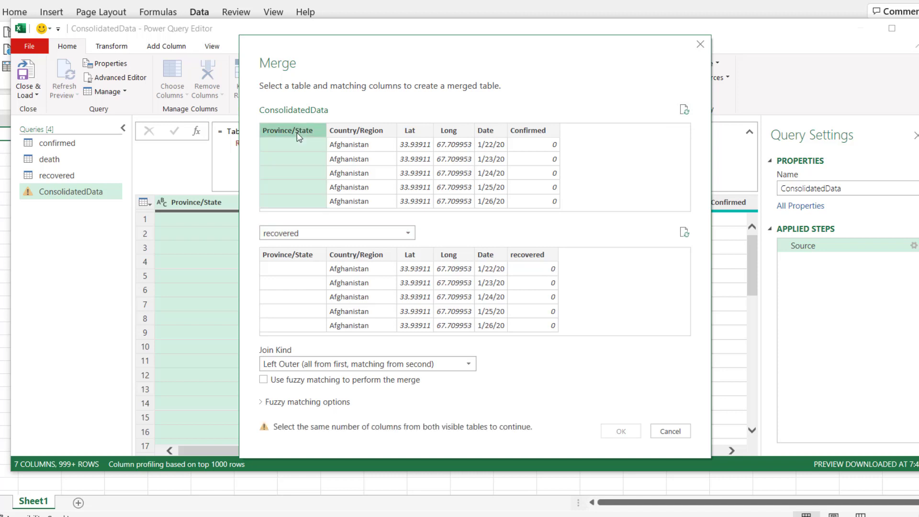
ctrl+click(359, 134)
ctrl+click(491, 131)
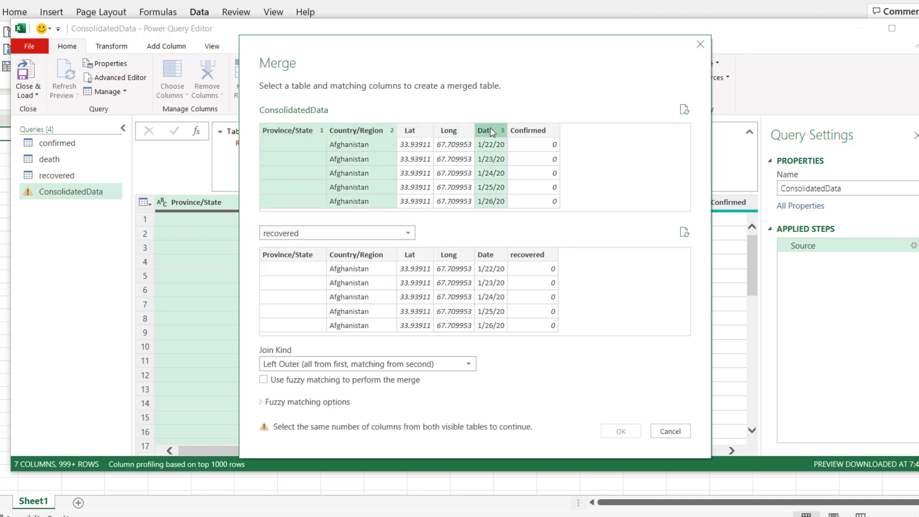
click(299, 255)
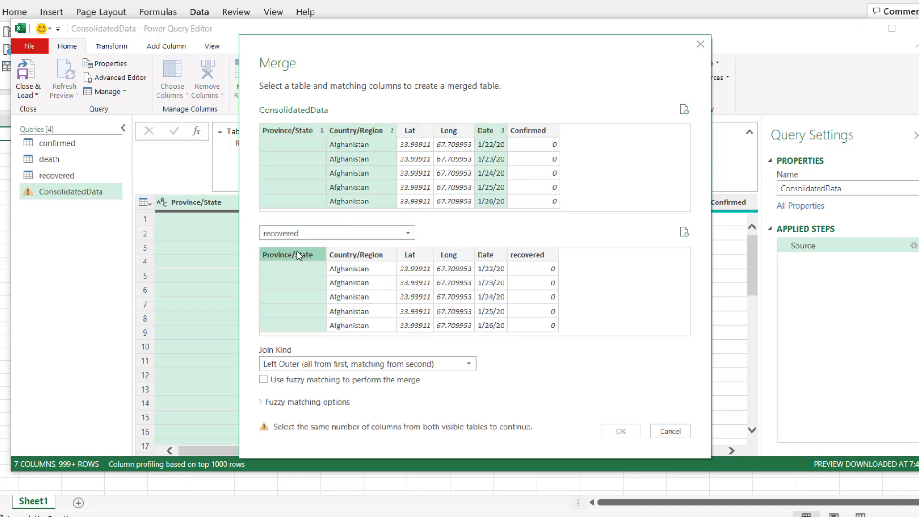
ctrl+click(365, 255)
ctrl+click(485, 255)
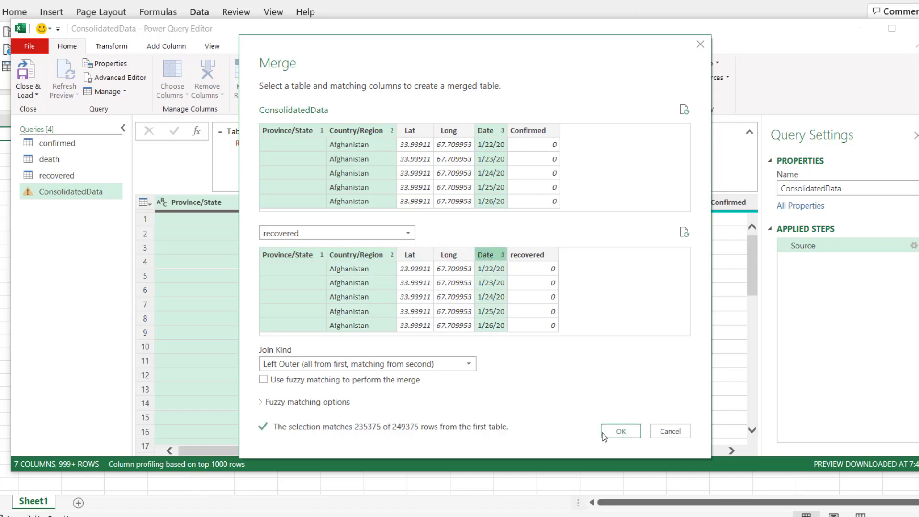
click(621, 430)
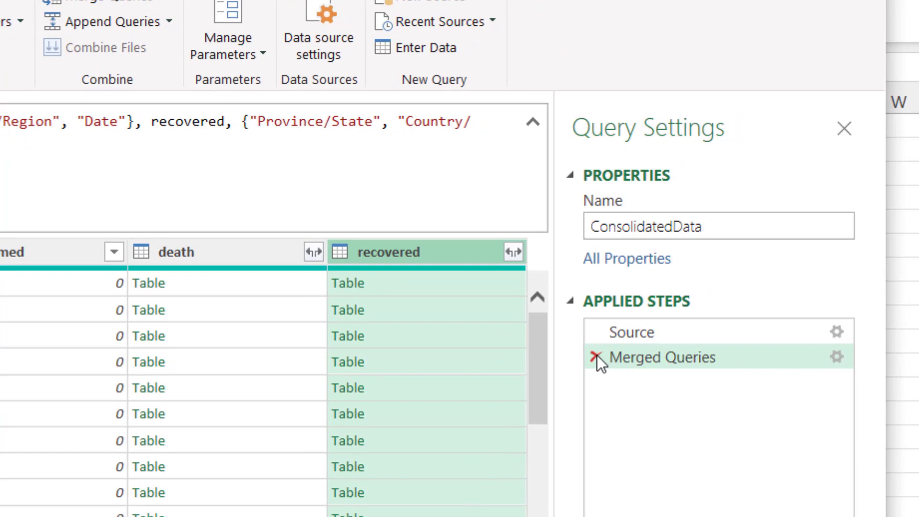
- Delete the Merged Queries step and expand the death column to only Death, without prefix
click(596, 356)
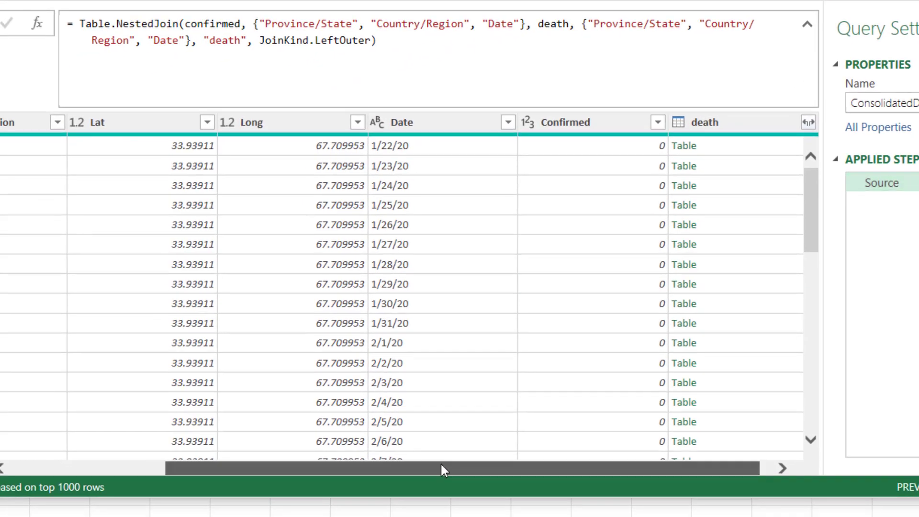
drag(444, 470, 457, 469)
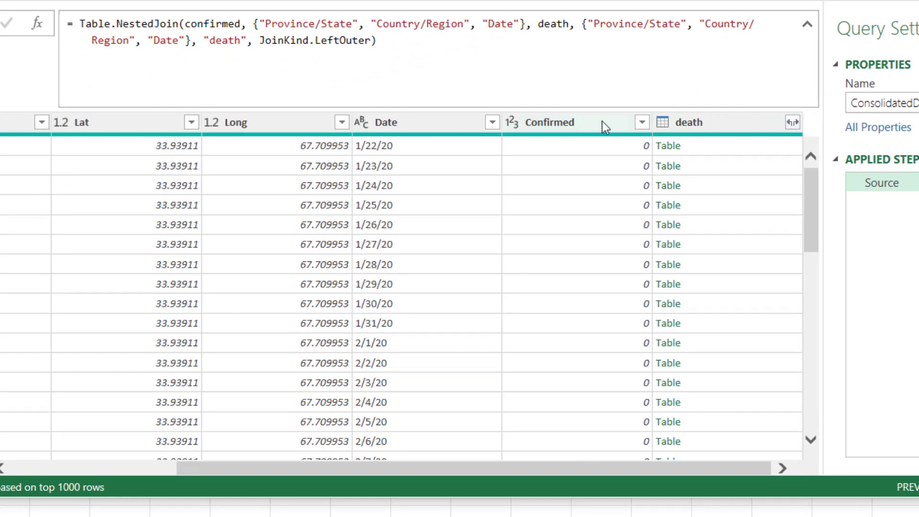
click(730, 122)
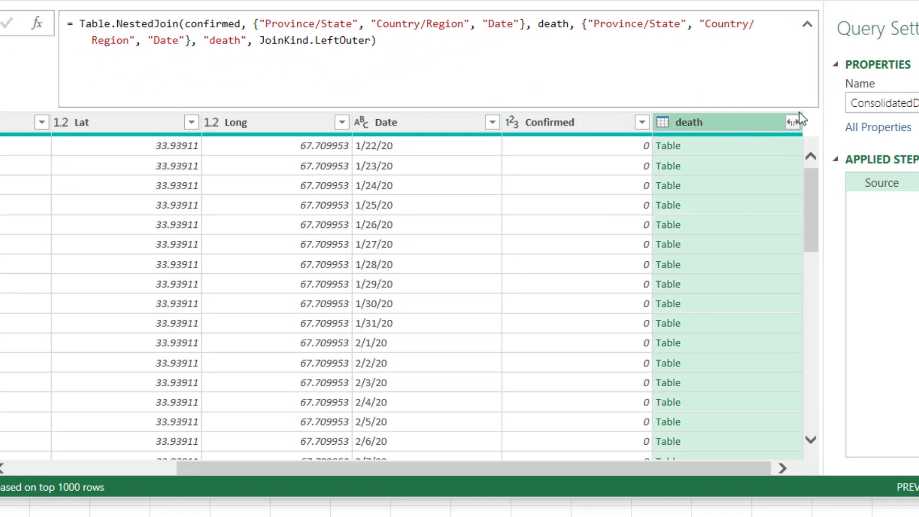
click(792, 122)
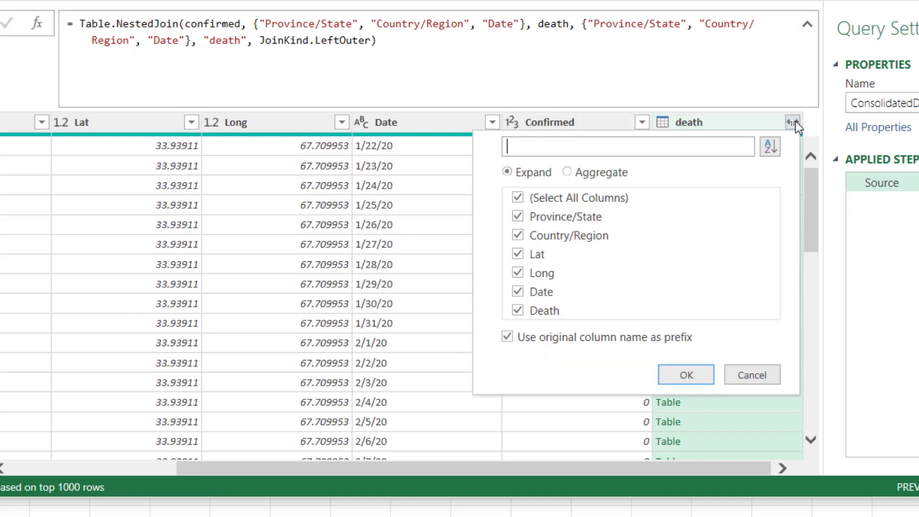
click(517, 200)
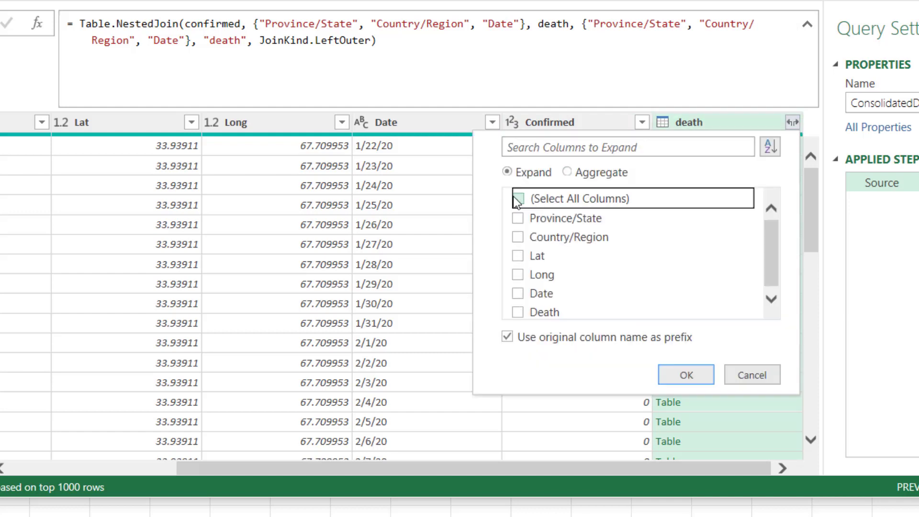
click(518, 313)
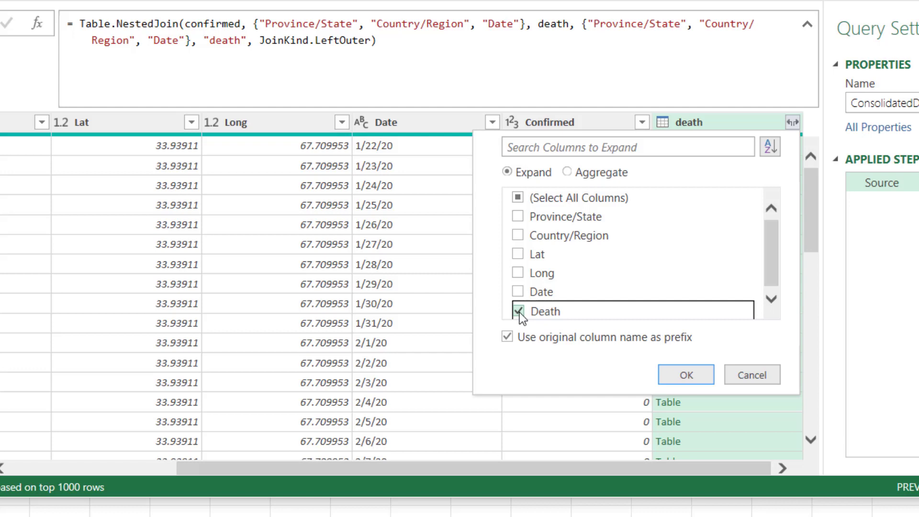
click(507, 337)
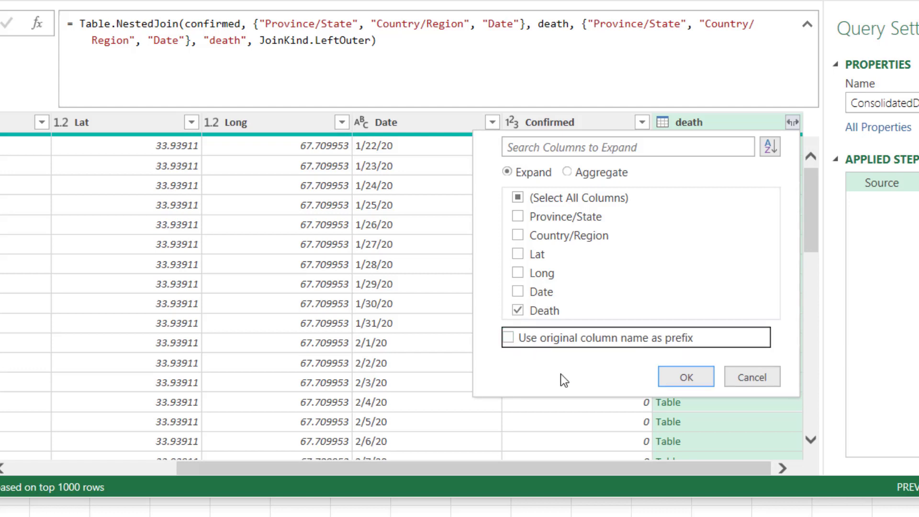
click(673, 377)
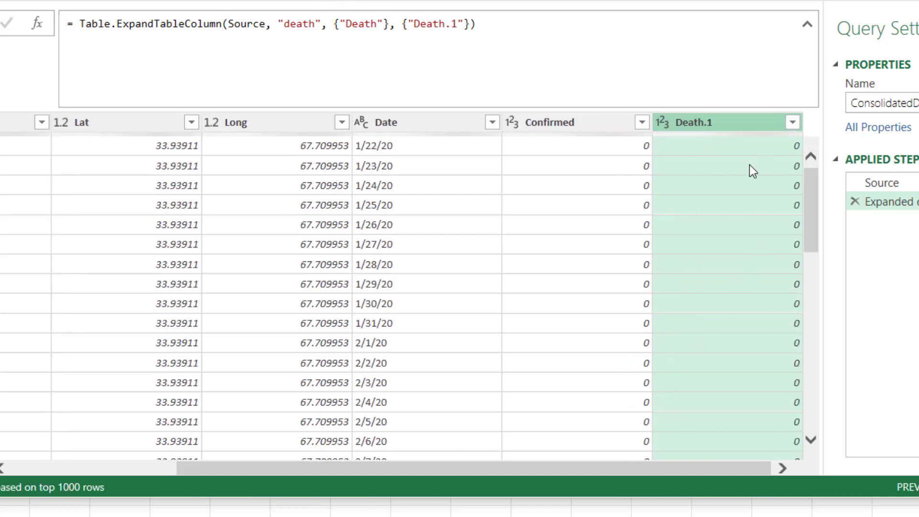
- Rename the Death.1 column header to Death
double_click(703, 122)
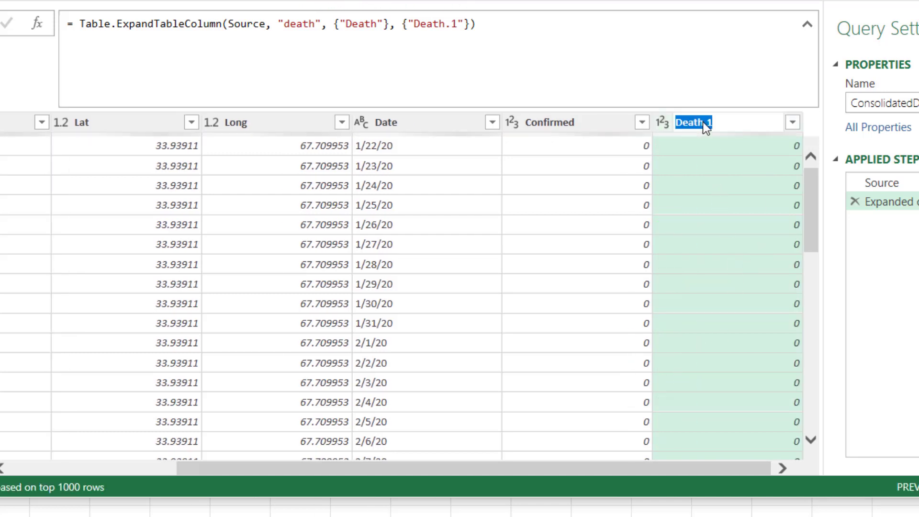
key(Right)
key(BackSpace)
key(BackSpace)
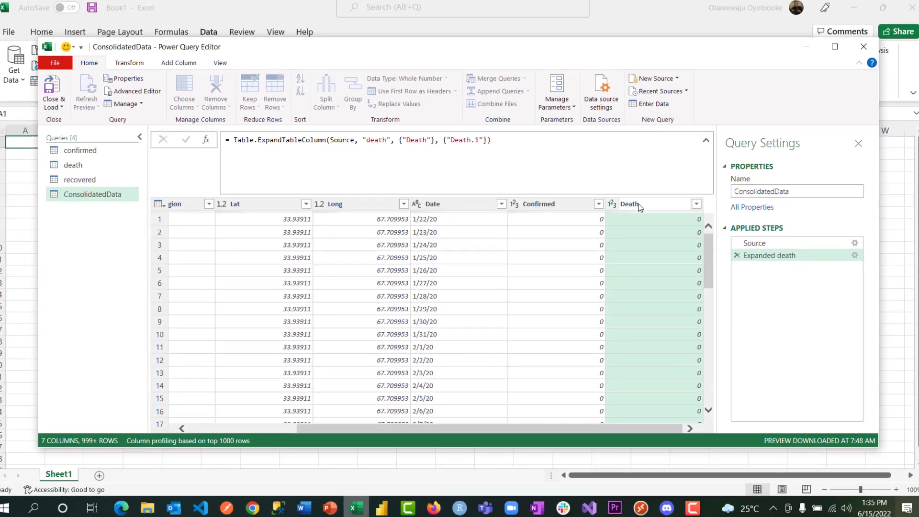
key(Return)
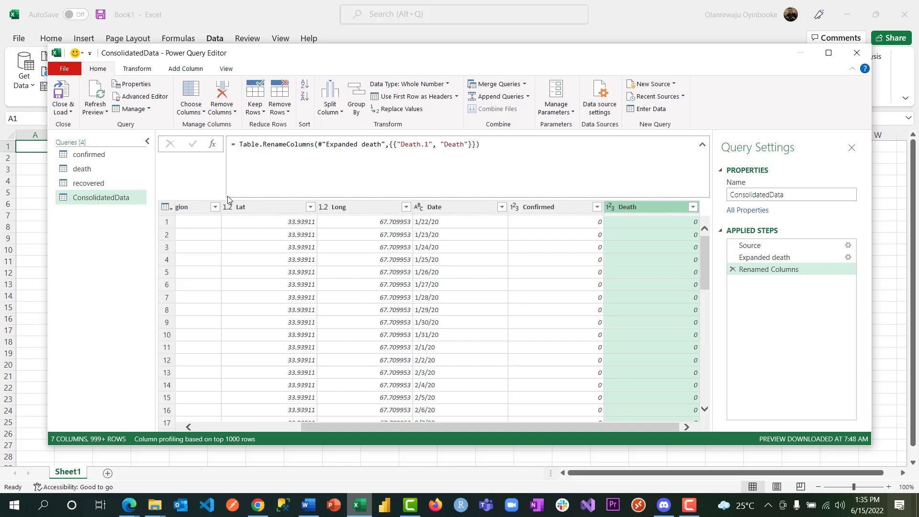
- Merge recovered into ConsolidatedData again, keyed on Province/State, Country/Region and Date in both tables
click(490, 85)
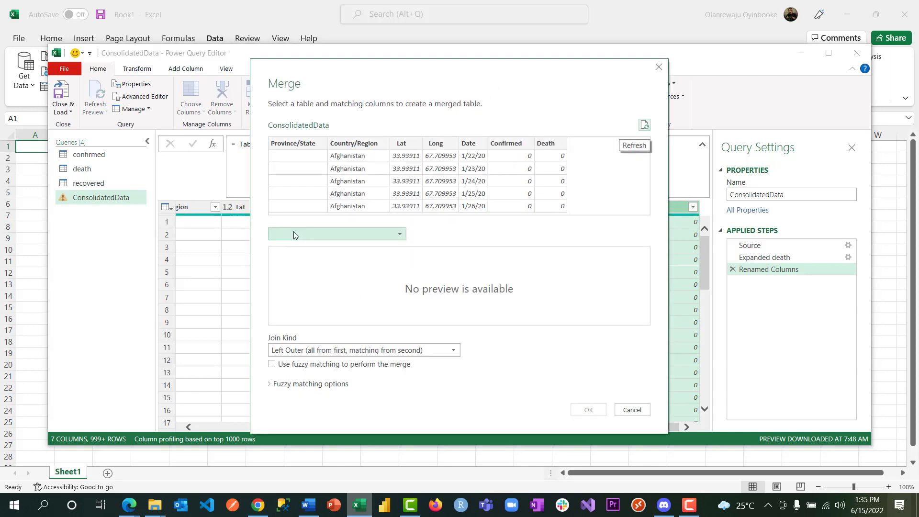
click(294, 234)
click(293, 283)
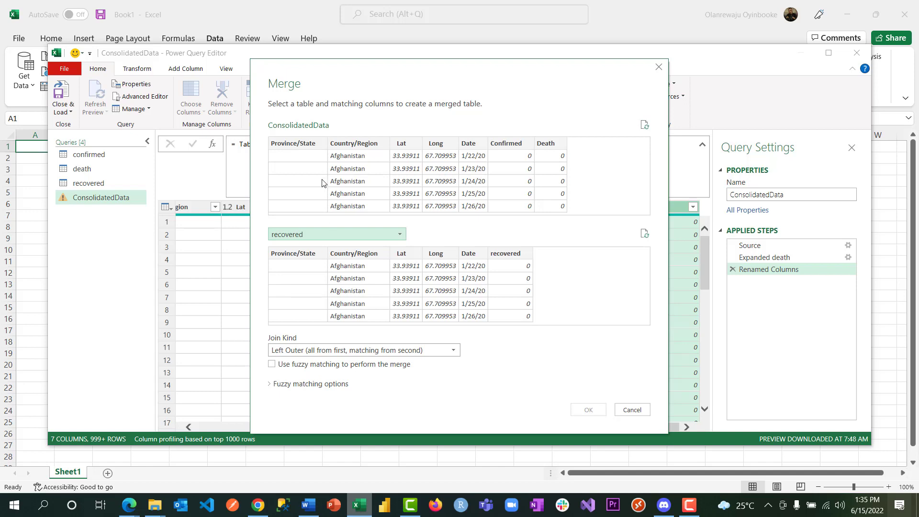
click(306, 144)
ctrl+click(352, 143)
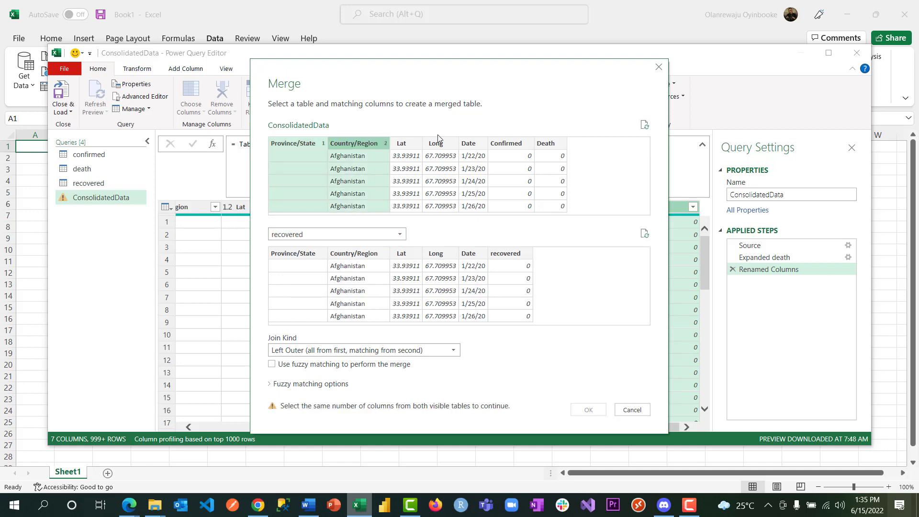
ctrl+click(470, 143)
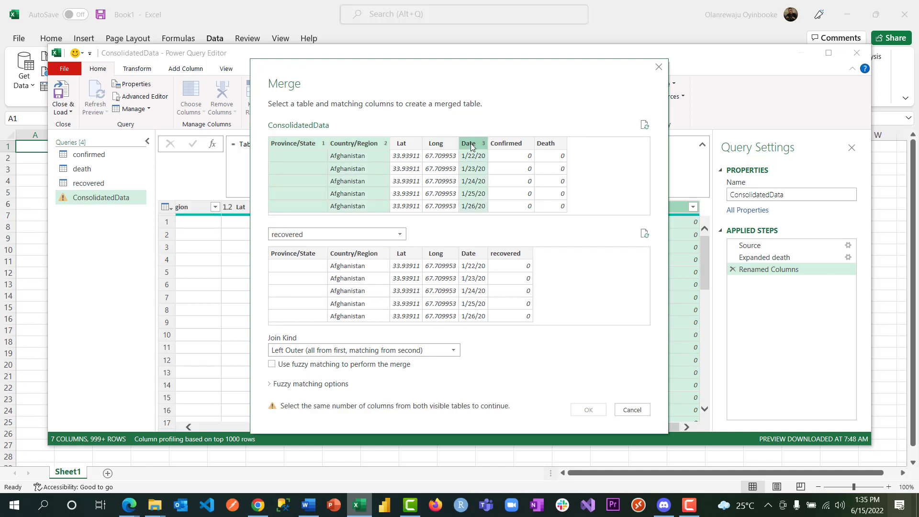
click(301, 255)
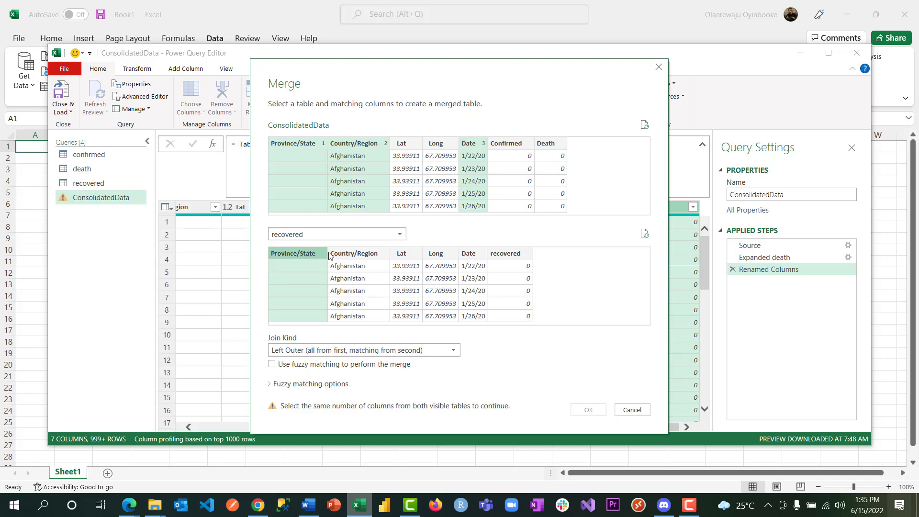
ctrl+click(353, 254)
ctrl+click(471, 253)
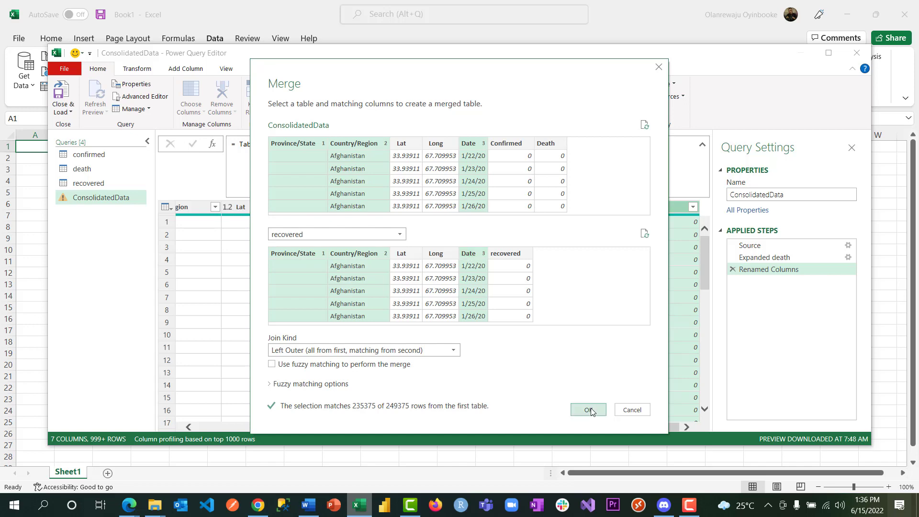
click(589, 409)
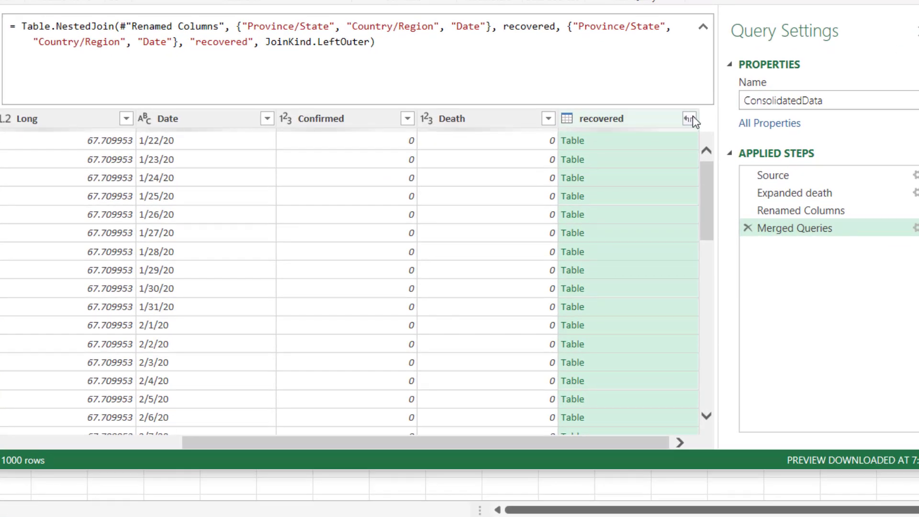
- Expand the nested recovered column, keeping only the recovered field
click(693, 202)
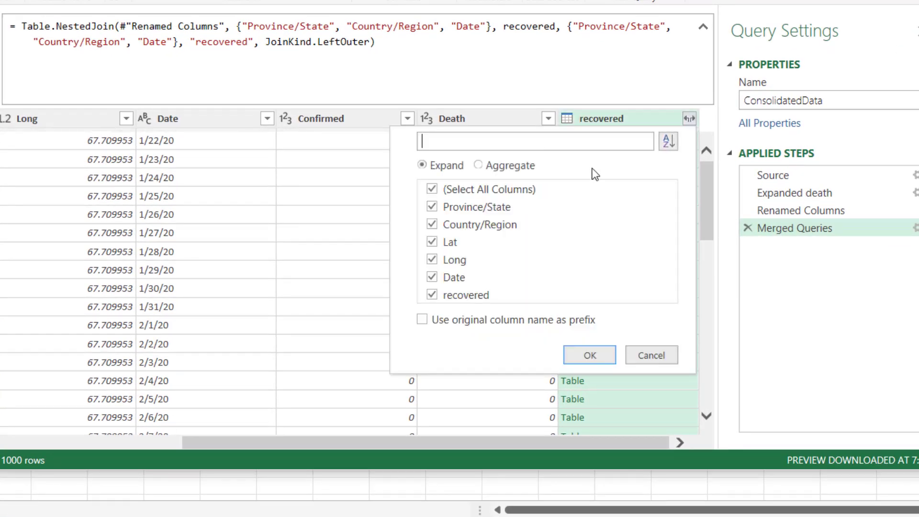
click(433, 189)
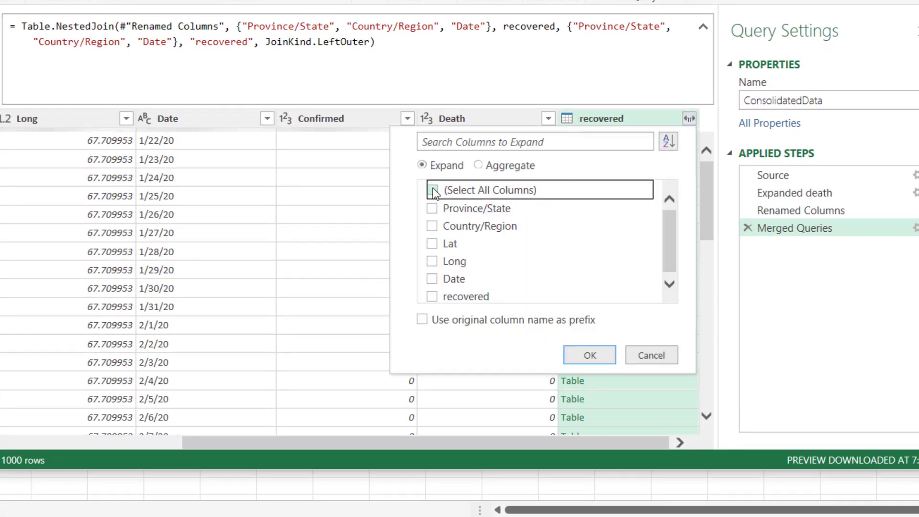
click(432, 297)
click(583, 357)
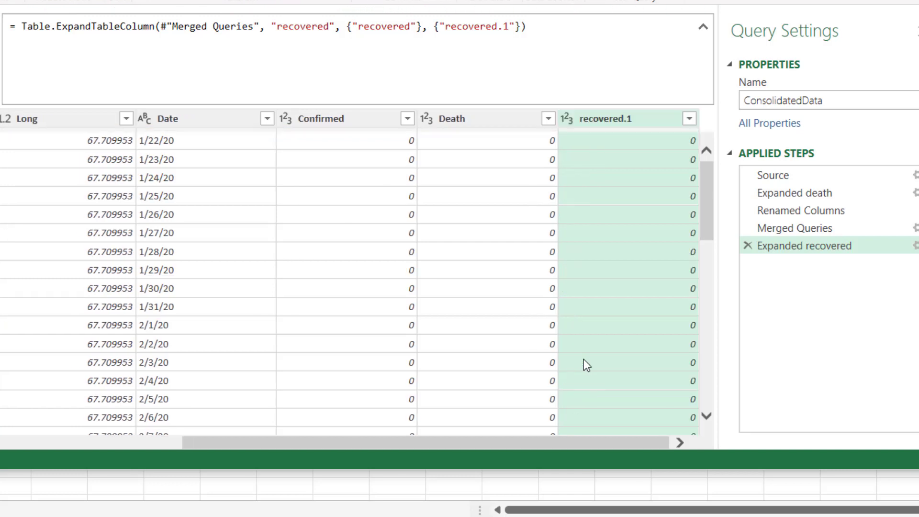
- Rename the recovered.1 column header to Recovered
double_click(630, 120)
text(Recovered)
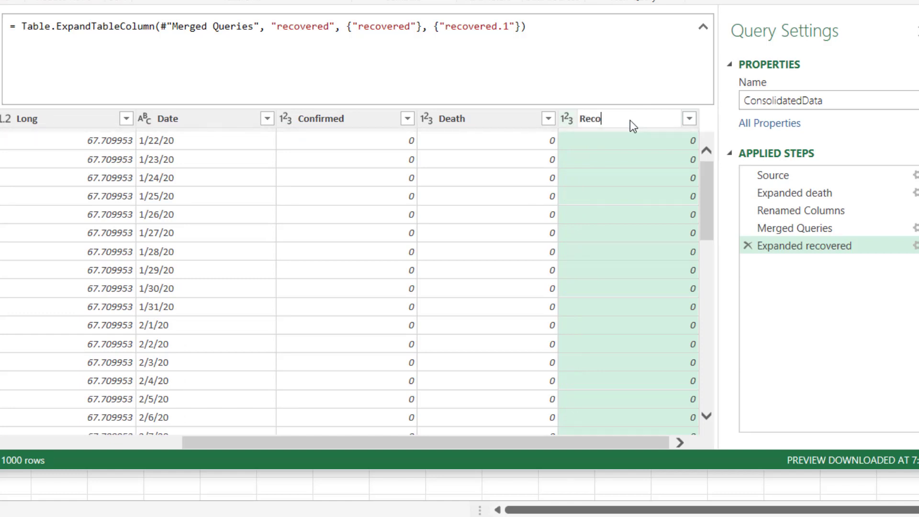
key(Return)
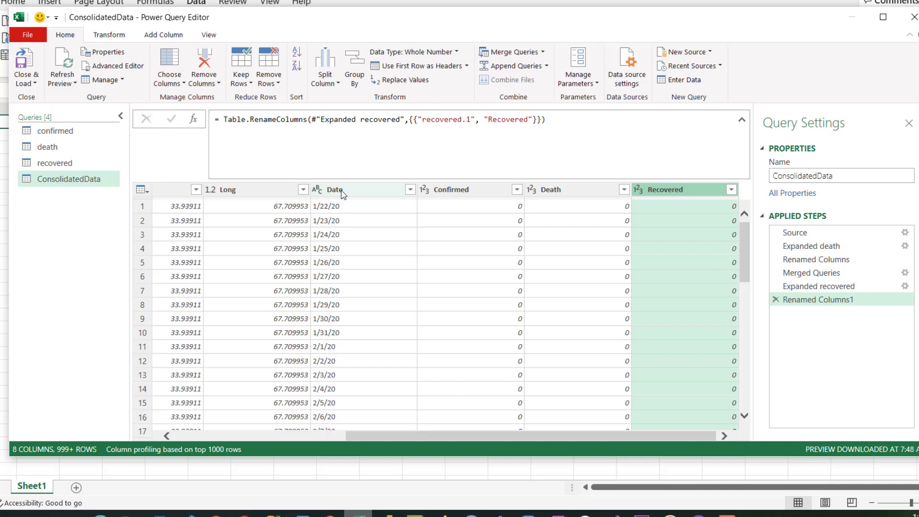
- Set the Date column's data type to Date
click(369, 191)
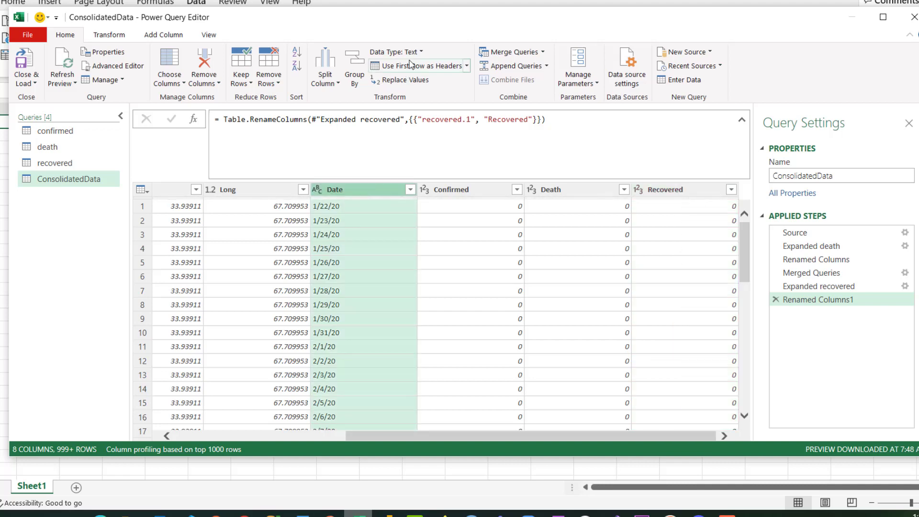
click(421, 52)
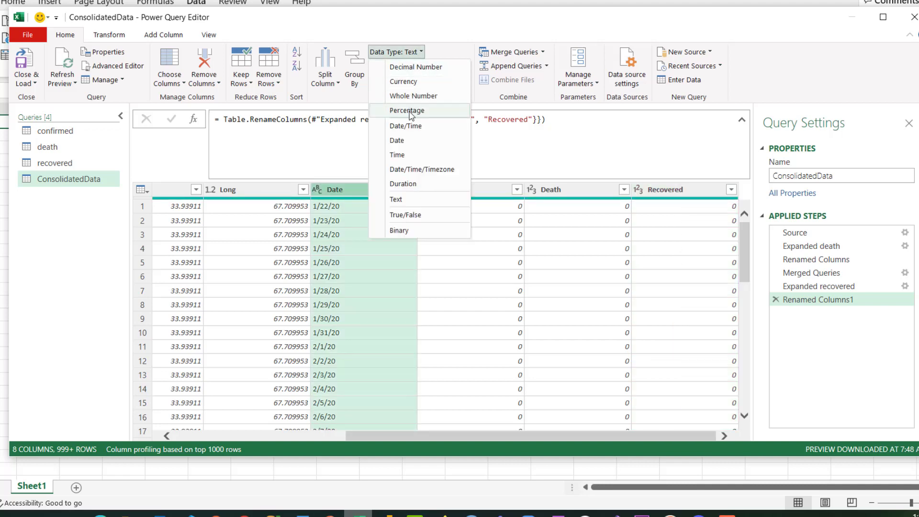
click(406, 143)
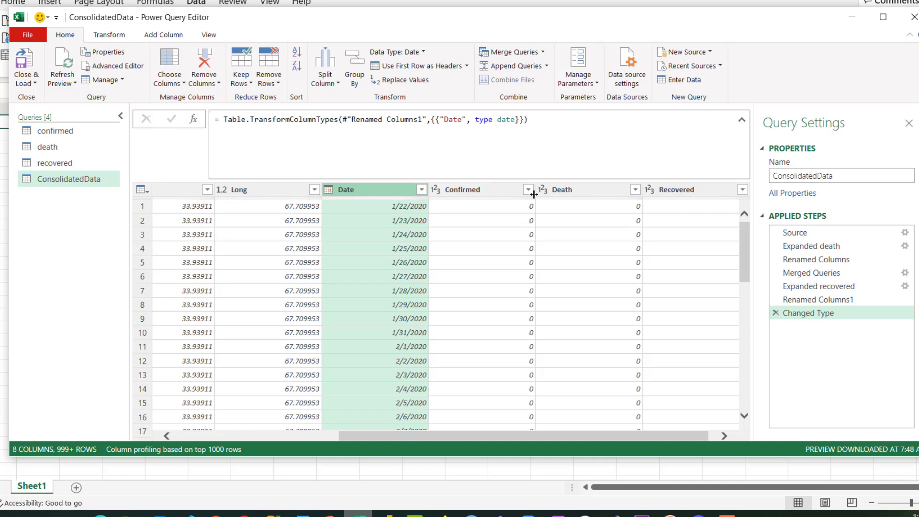
- Check the data type of Confirmed through Recovered without changing it, then view the confirmed query
click(482, 191)
shift+click(673, 190)
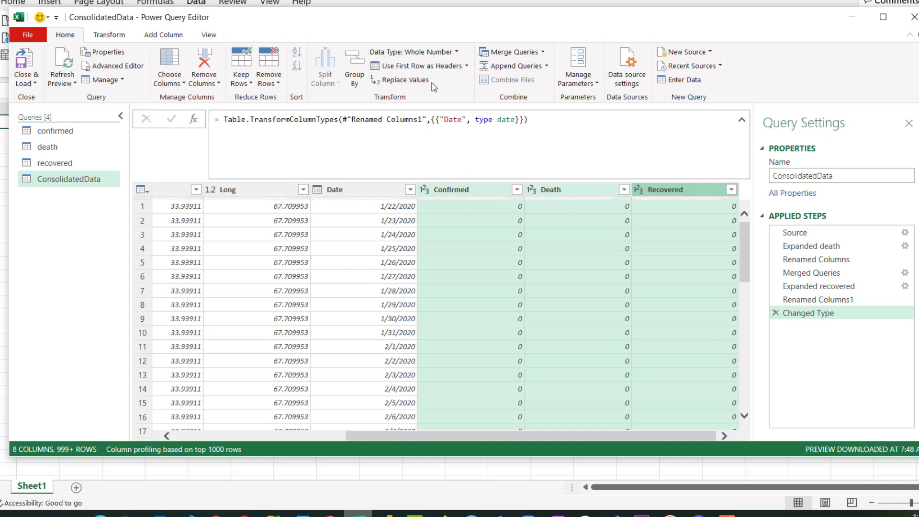
click(455, 52)
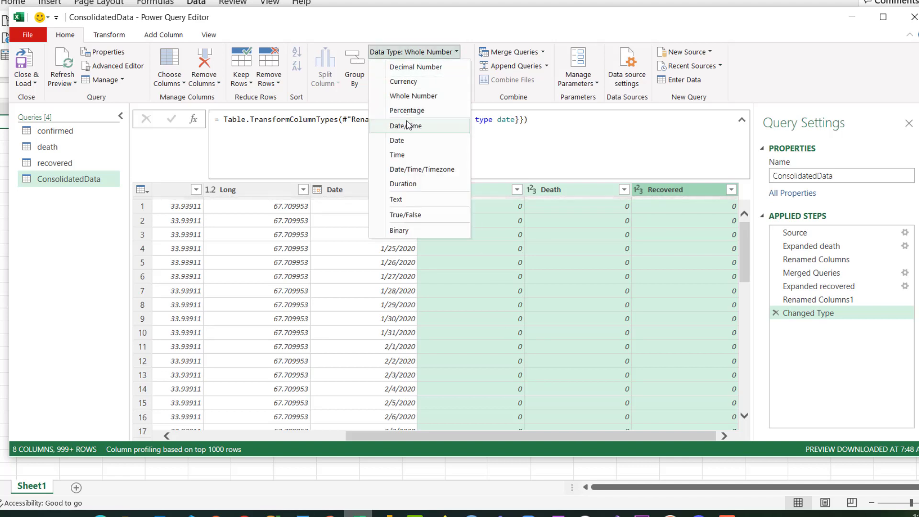
click(569, 271)
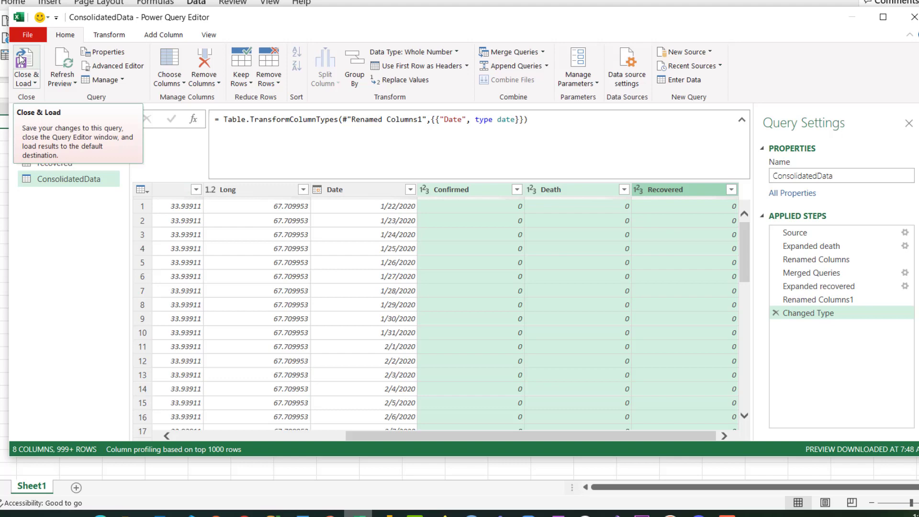
click(59, 134)
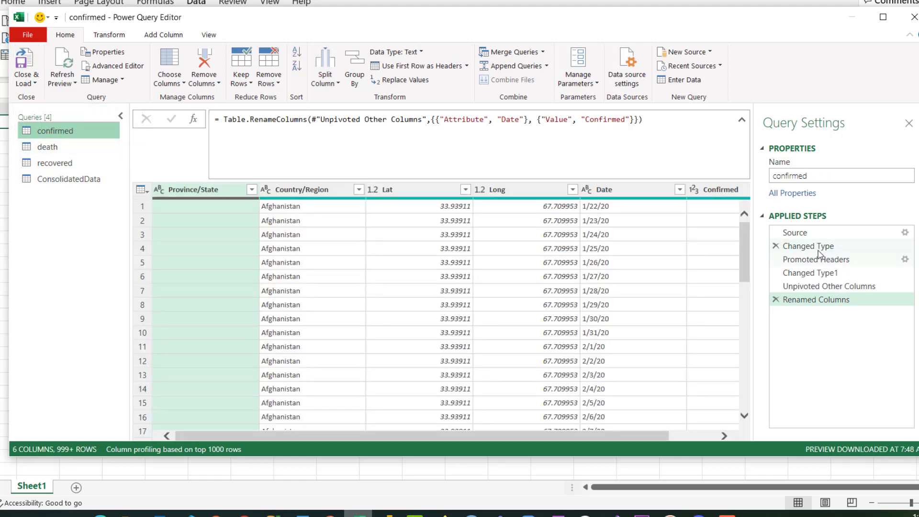
- Delete the Changed Type and Changed Type1 steps from the confirmed query, then show the death query
click(776, 247)
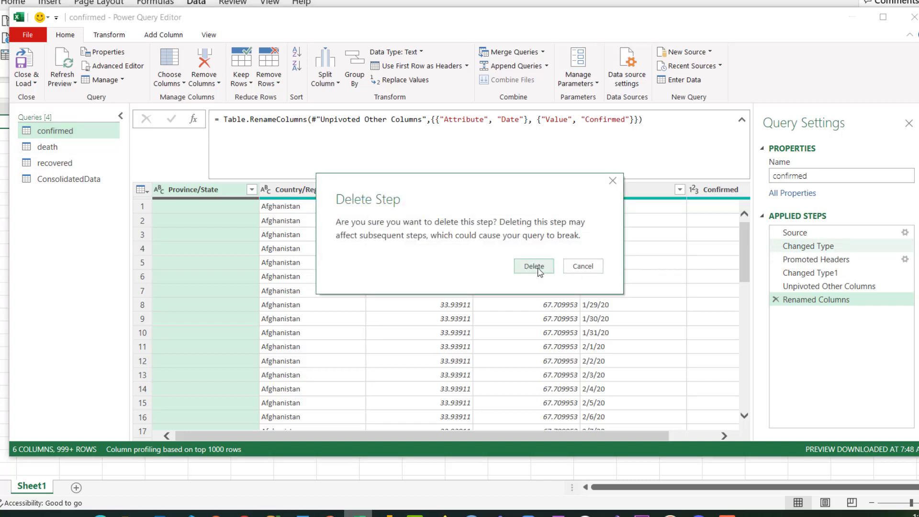
click(538, 268)
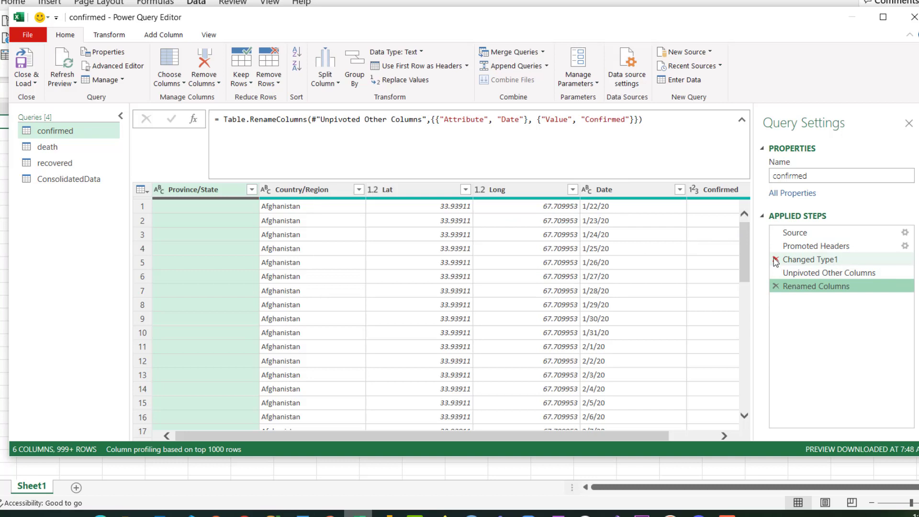
click(776, 260)
click(534, 267)
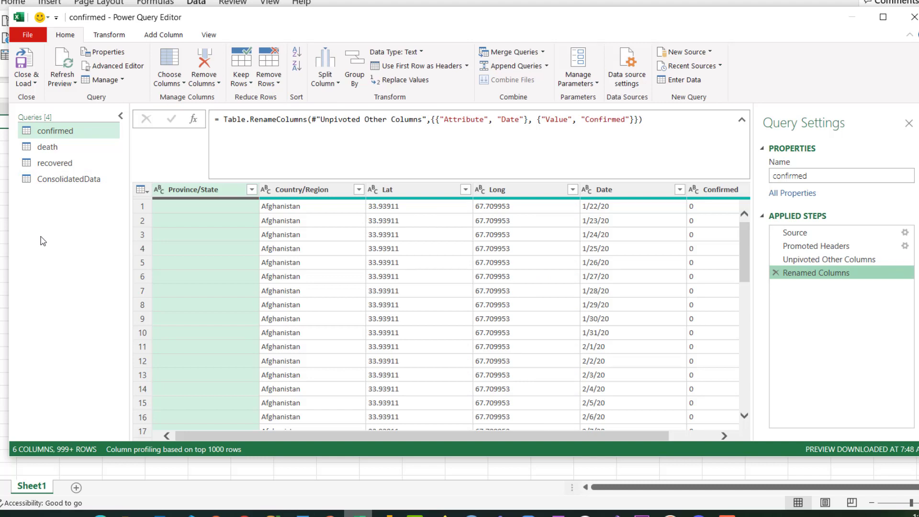
click(51, 148)
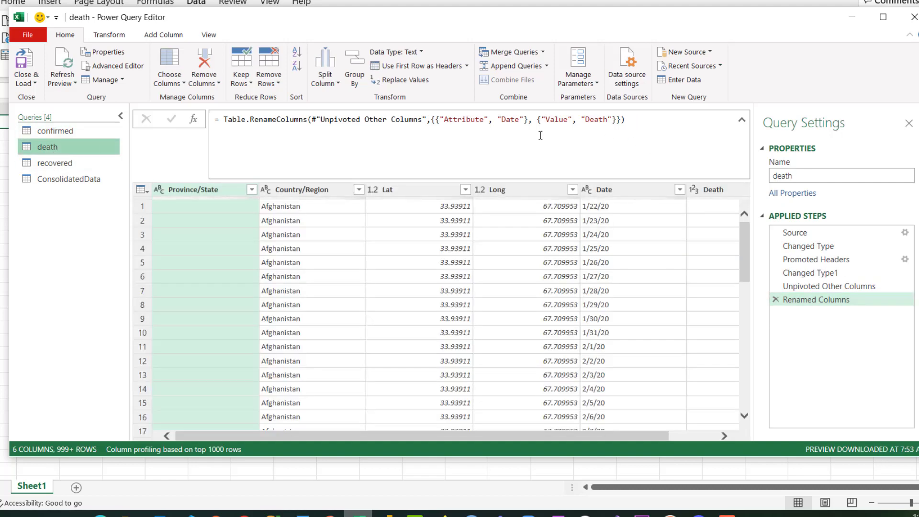
- Delete the Changed Type and Changed Type1 steps from the death query
click(775, 246)
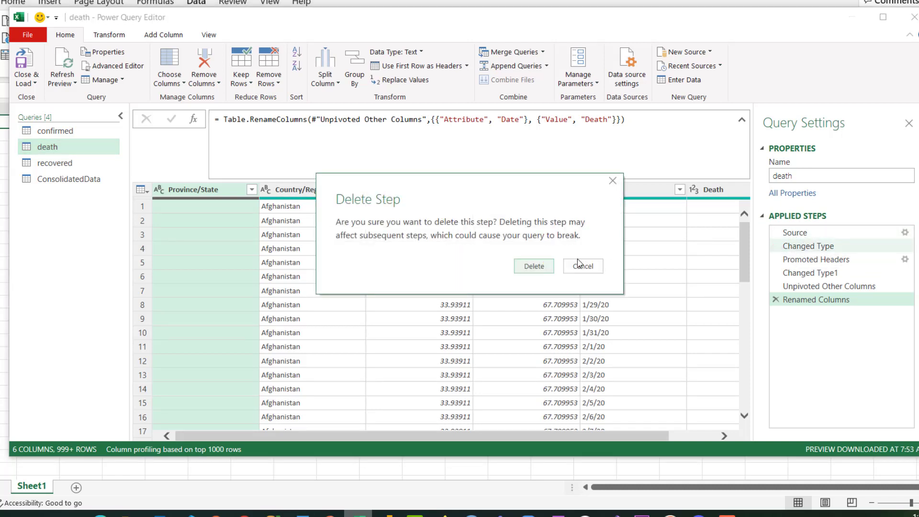
click(534, 267)
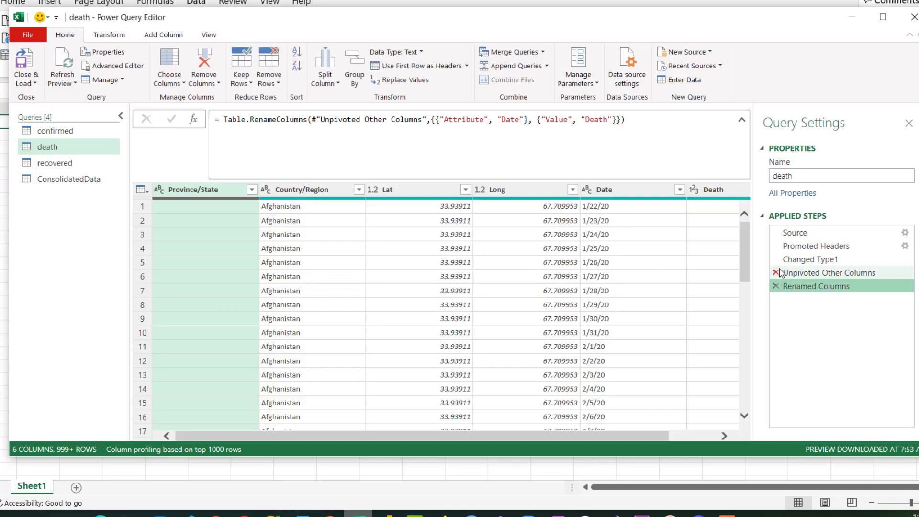
click(776, 260)
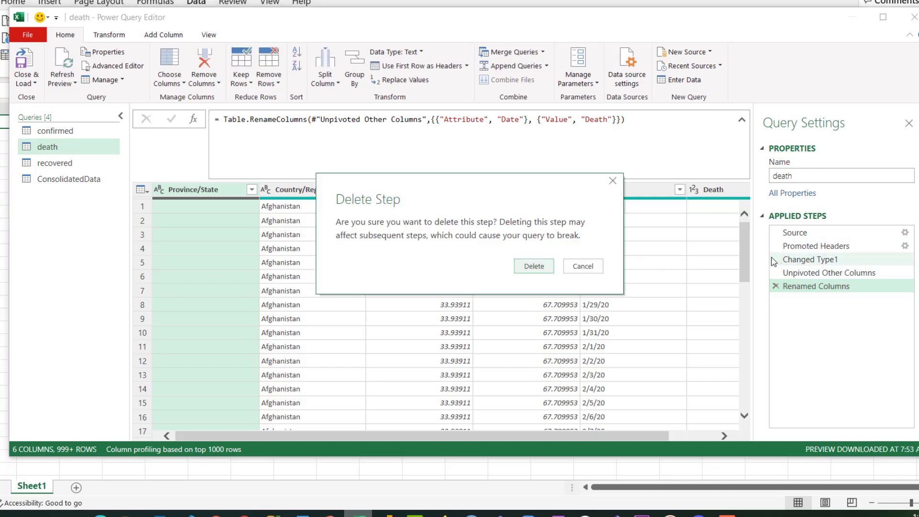
click(516, 267)
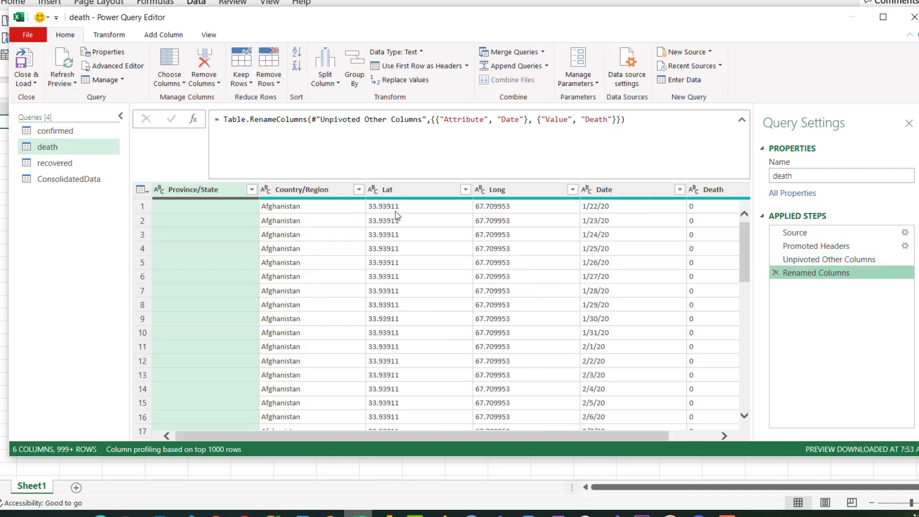
- Delete both Changed Type steps from the recovered query, then return to ConsolidatedData
click(75, 164)
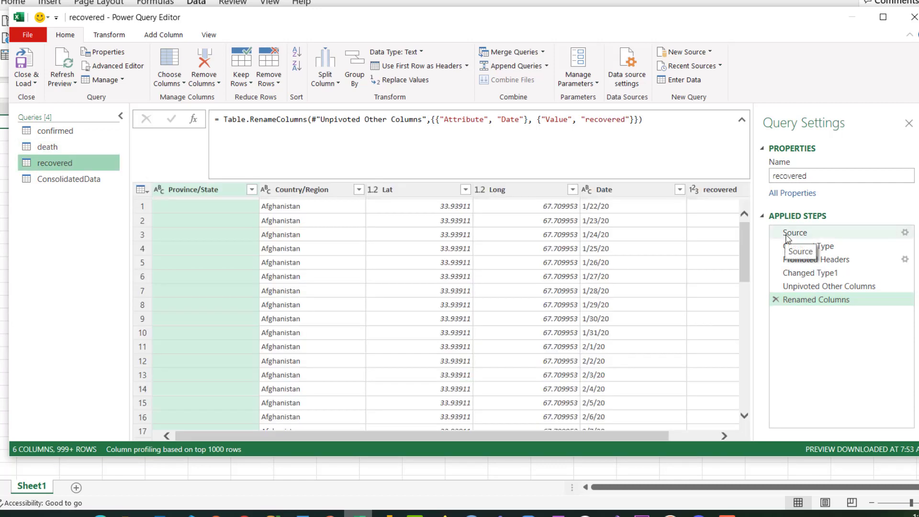
click(775, 246)
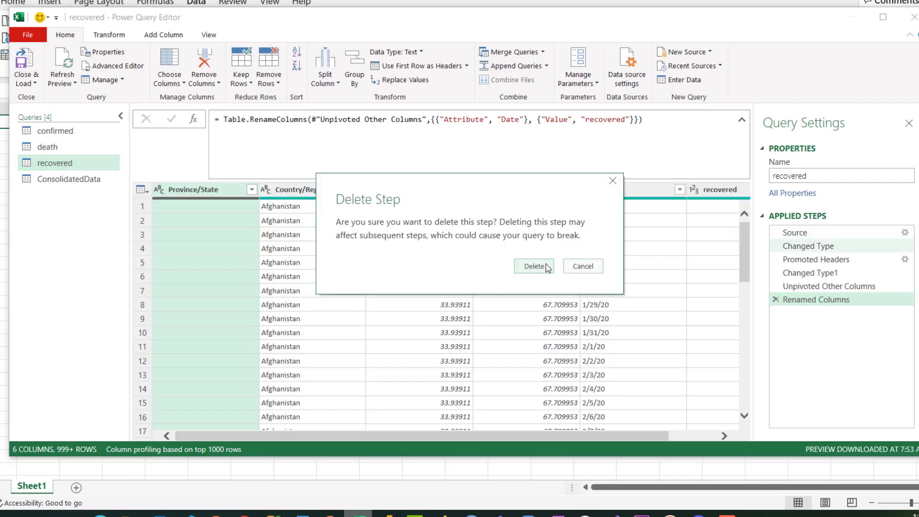
click(535, 267)
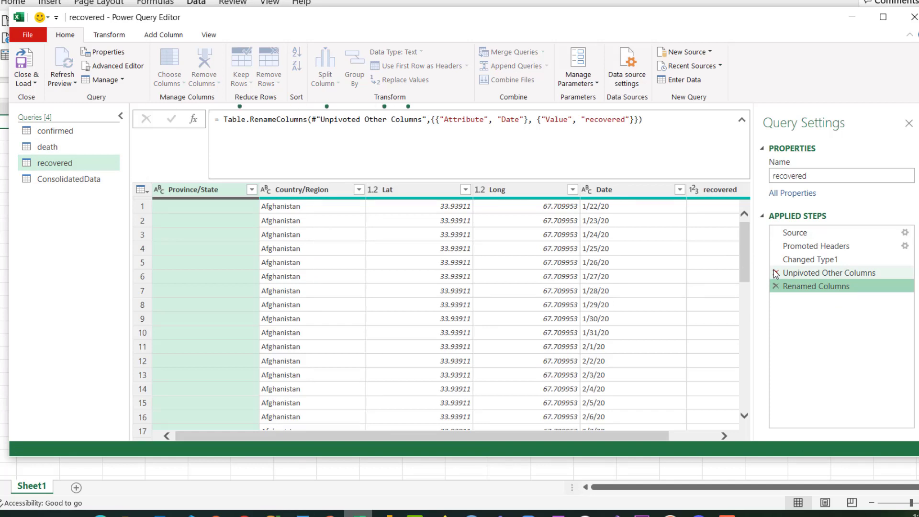
click(776, 260)
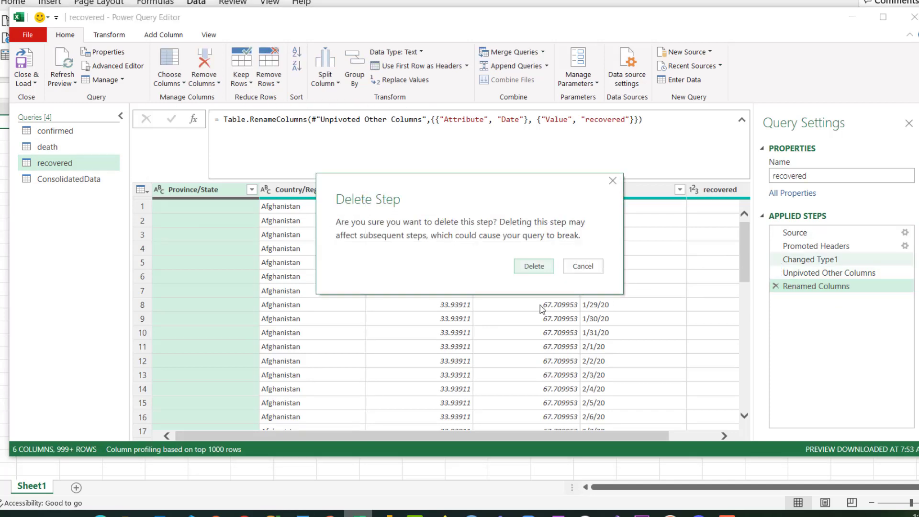
click(535, 267)
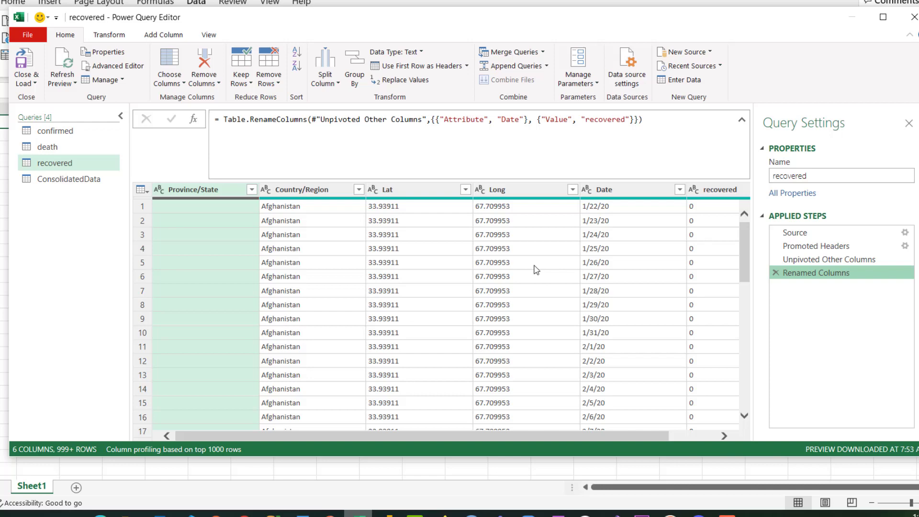
click(63, 179)
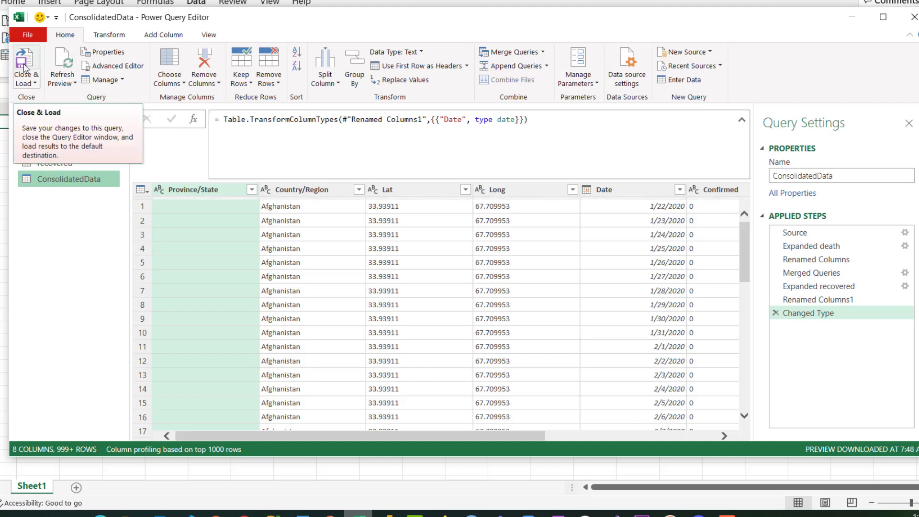
- Close & Load ConsolidatedData into its own worksheet as a 249,375-row table
click(24, 60)
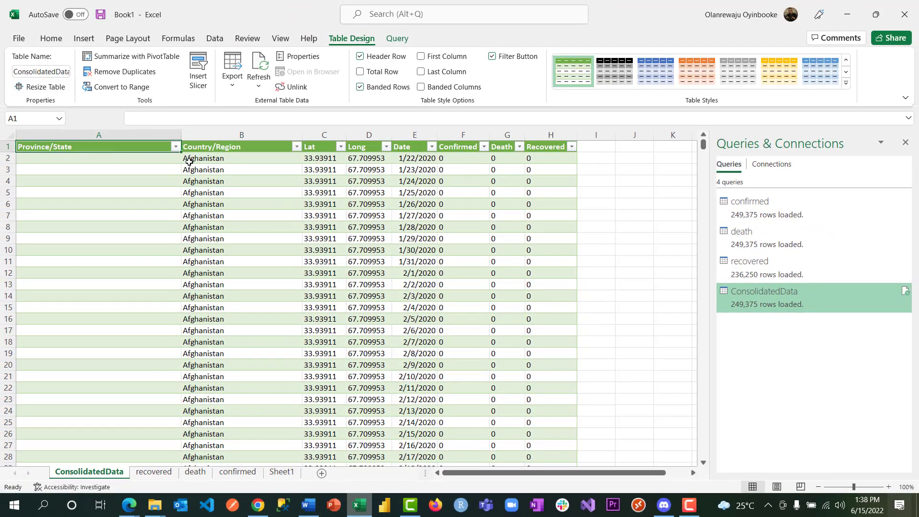
click(176, 147)
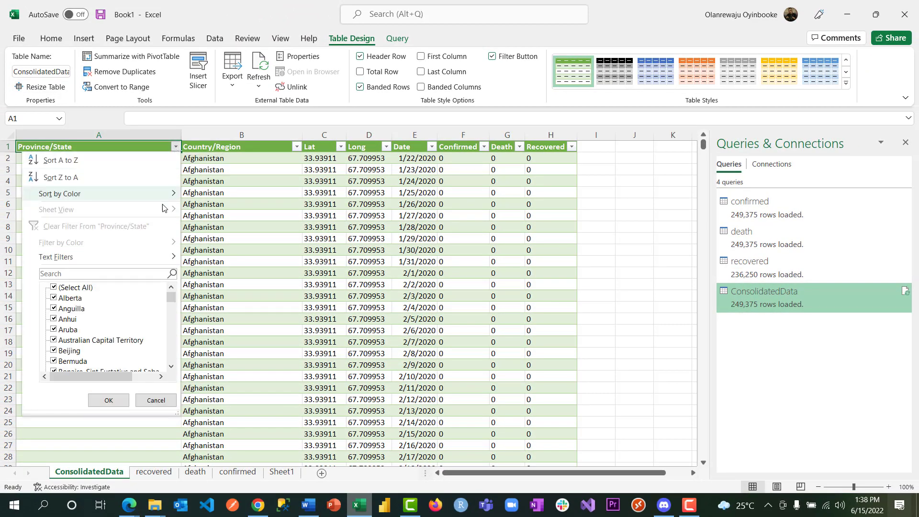
drag(174, 299, 170, 376)
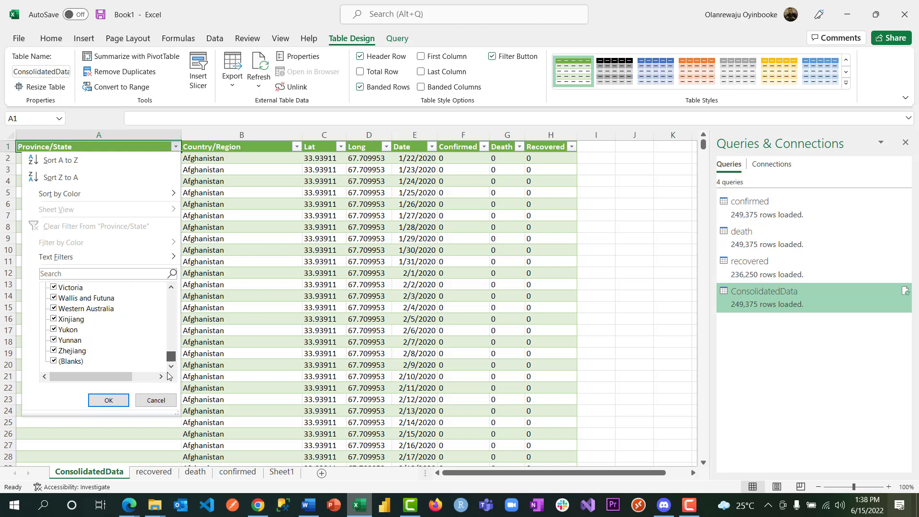
click(154, 400)
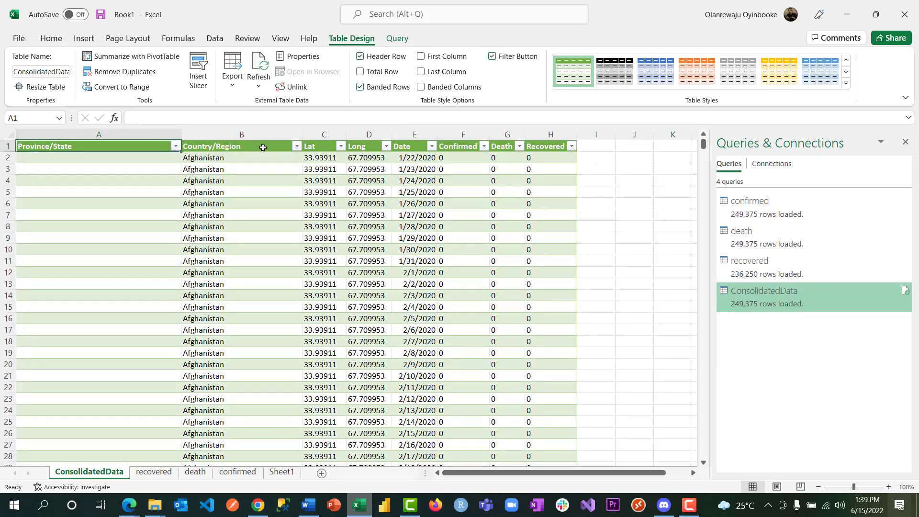
click(297, 146)
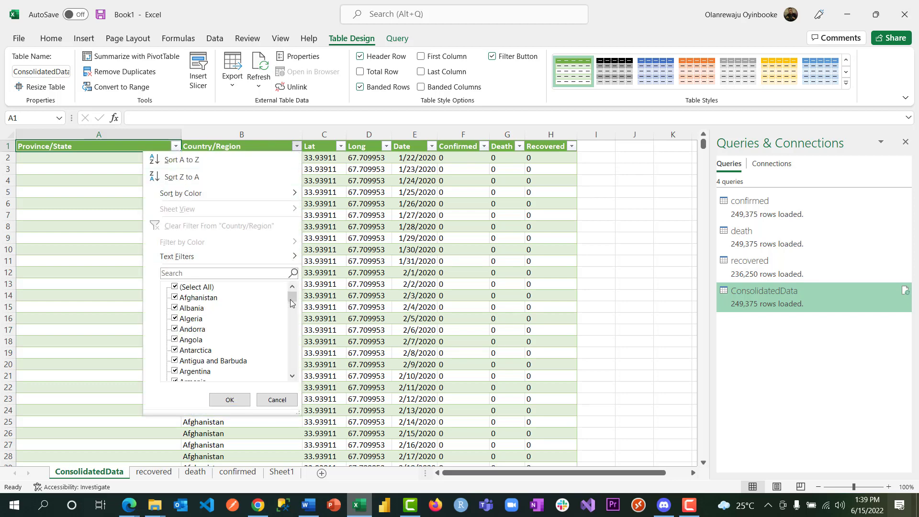
drag(291, 303, 293, 368)
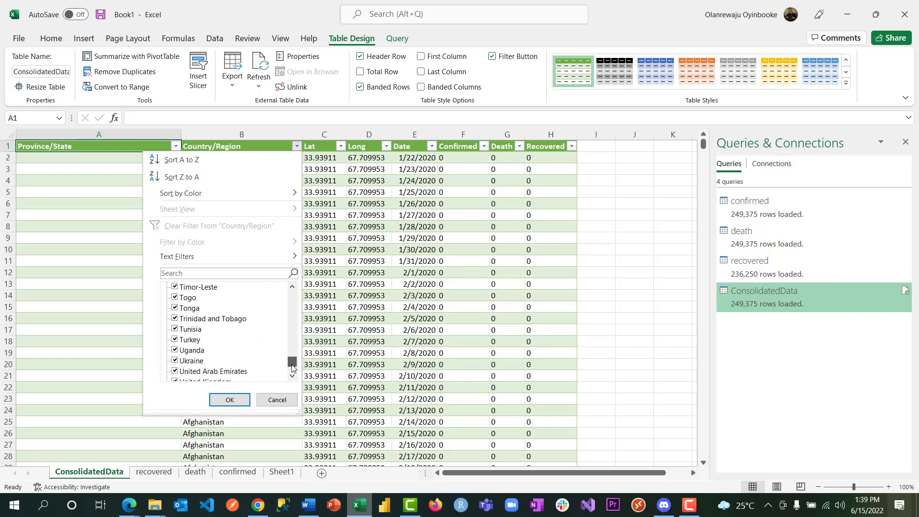
click(297, 146)
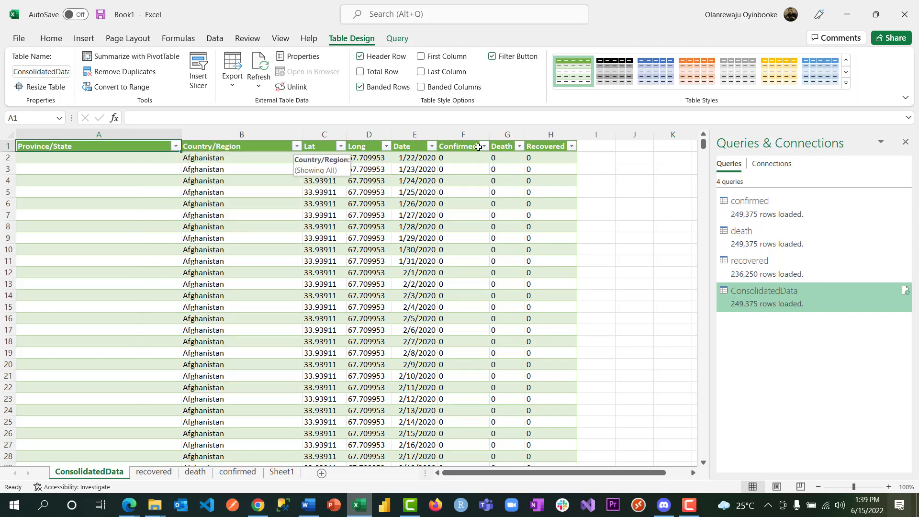
- Format the Confirmed, Death and Recovered columns (F:H) as Number
click(464, 146)
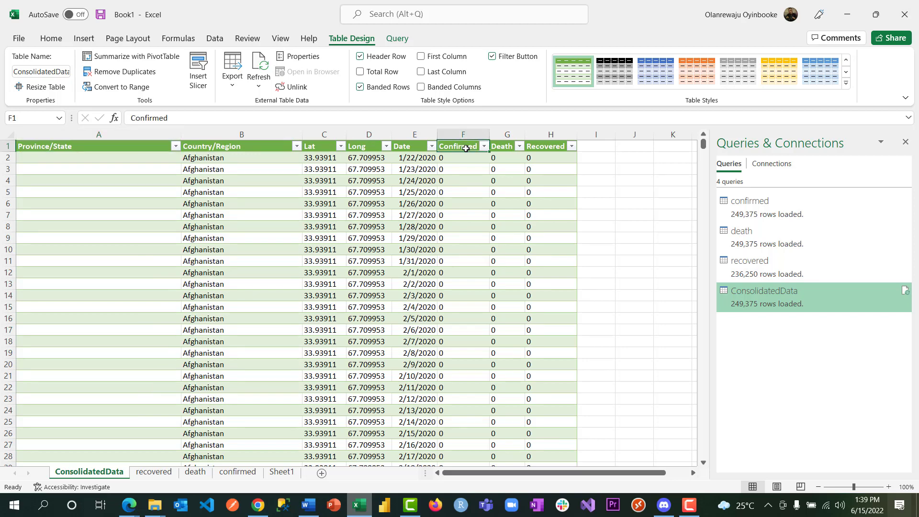
click(50, 39)
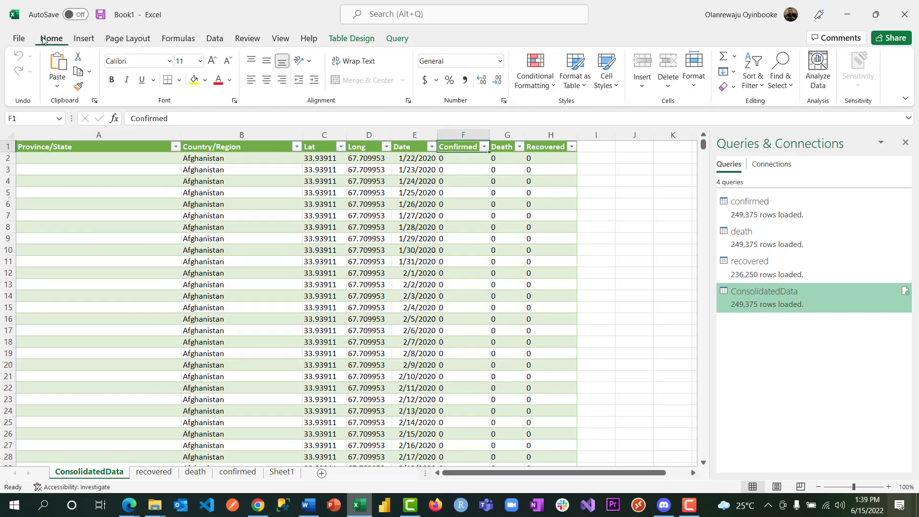
drag(462, 134, 551, 137)
click(500, 61)
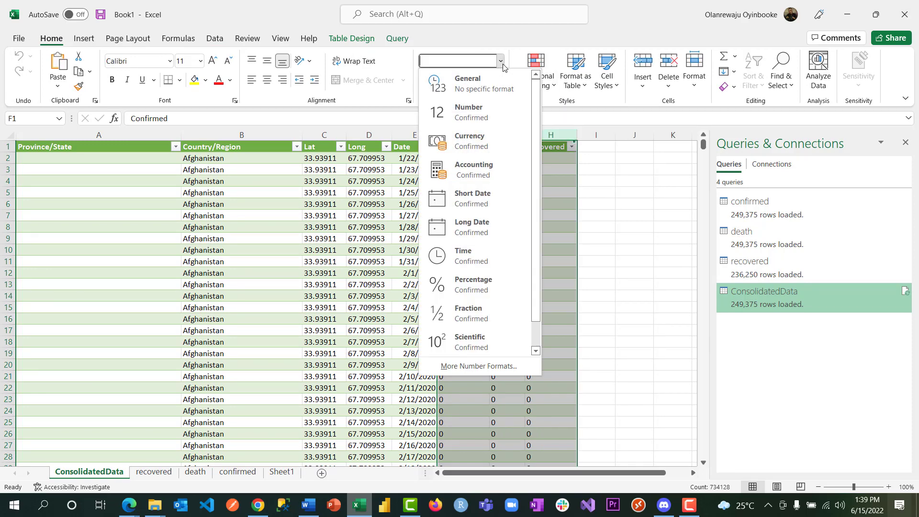
click(473, 112)
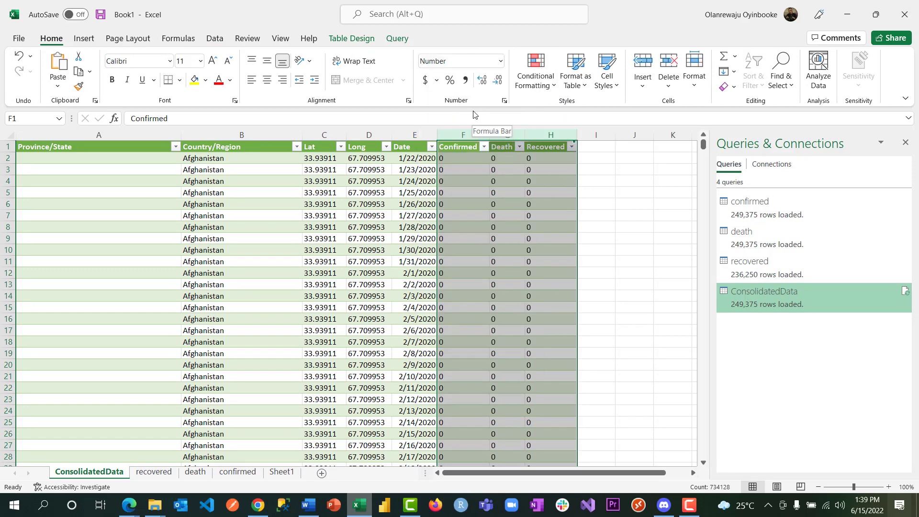
click(472, 171)
click(467, 136)
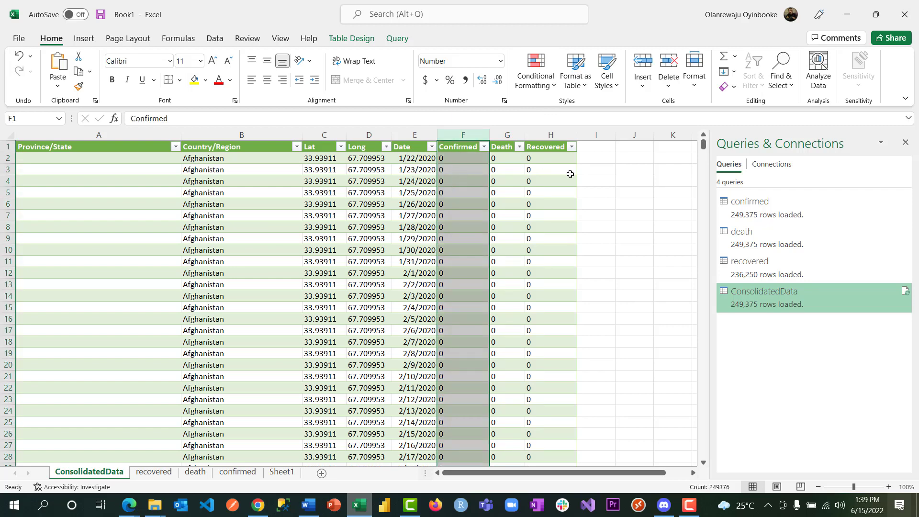
click(607, 191)
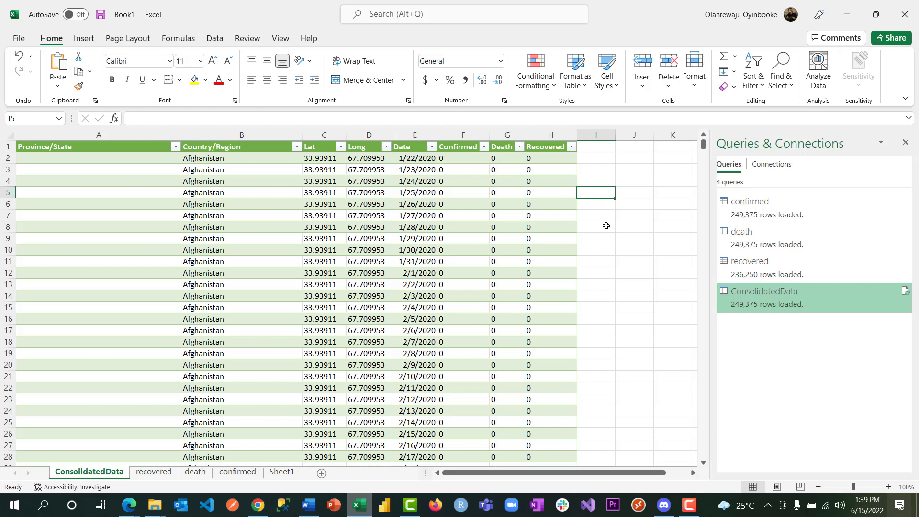